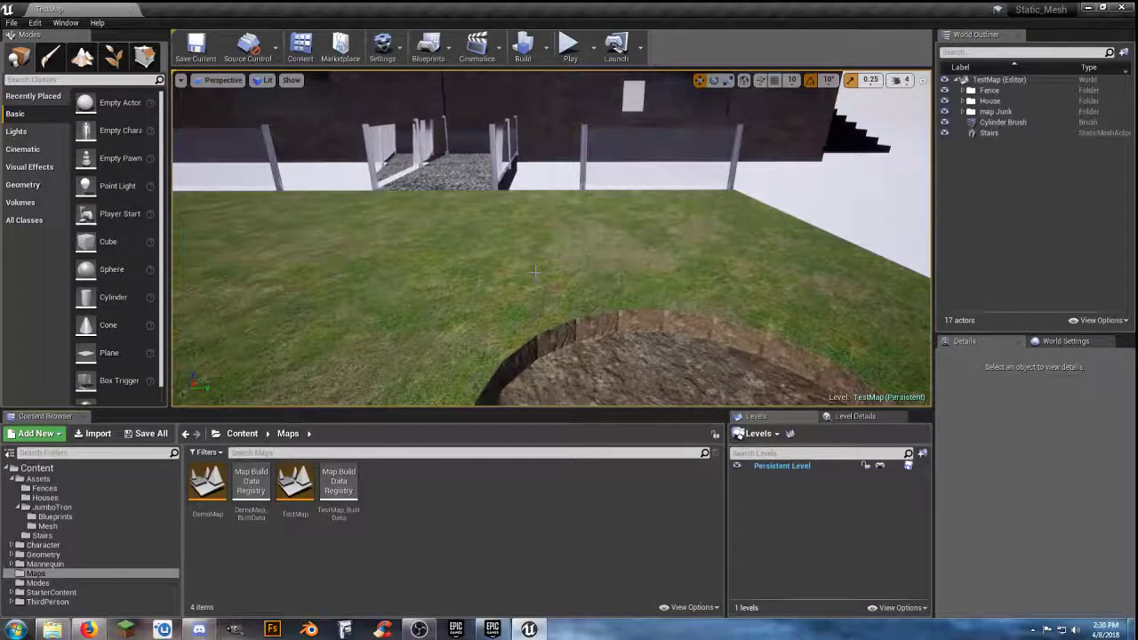
# Inspect the grass platform, its round dirt pit and the adjoining fenced walkway and house from several distances
pyautogui.moveTo(535, 271); pyautogui.dragTo(467, 258, button='right')
pyautogui.press('s')
pyautogui.press('w')
pyautogui.moveTo(601, 271); pyautogui.dragTo(533, 269, button='right')
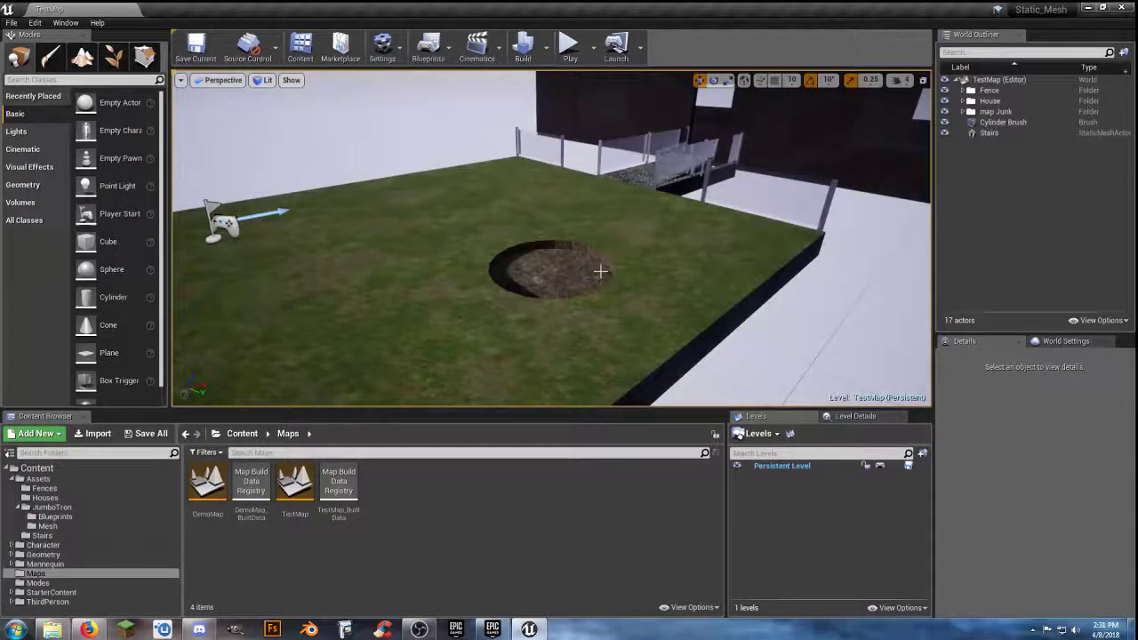
pyautogui.press('s')
pyautogui.moveTo(604, 273); pyautogui.dragTo(593, 246, button='right')
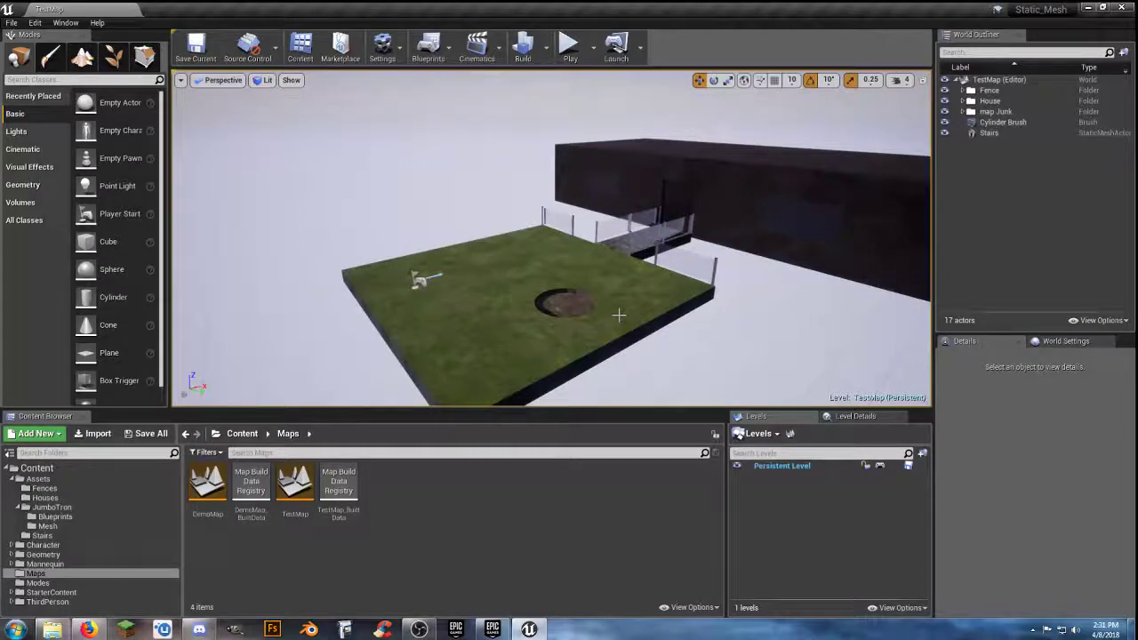
# Play-test the level in the editor, running the character repeatedly in and out of the round dirt pit in the lawn
pyautogui.click(568, 45)
pyautogui.press('w')
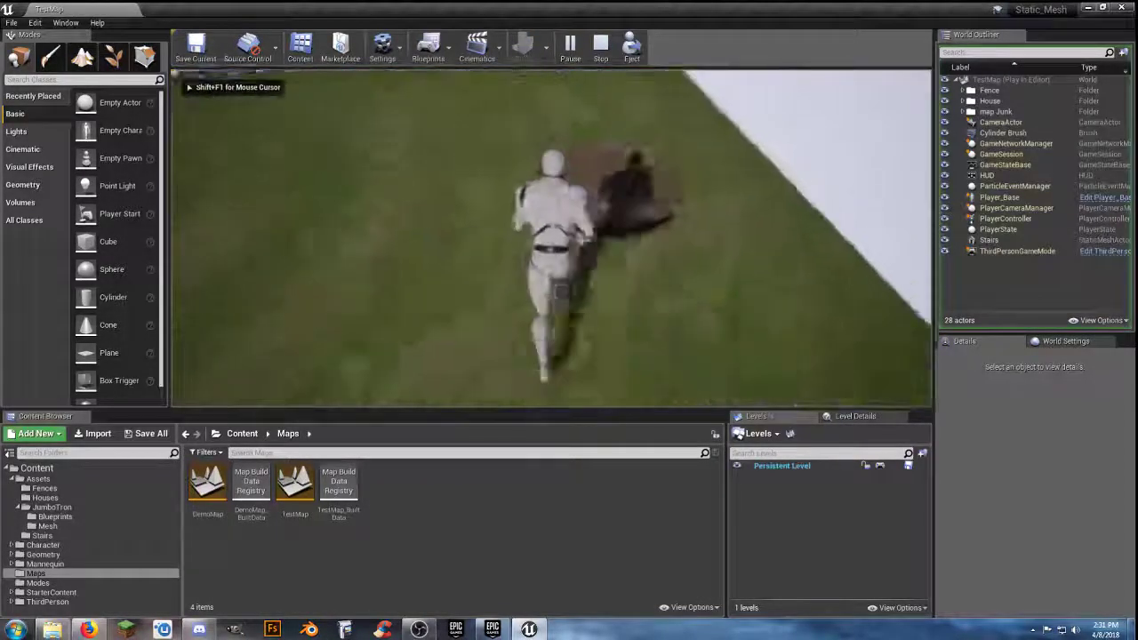
pyautogui.press('d')
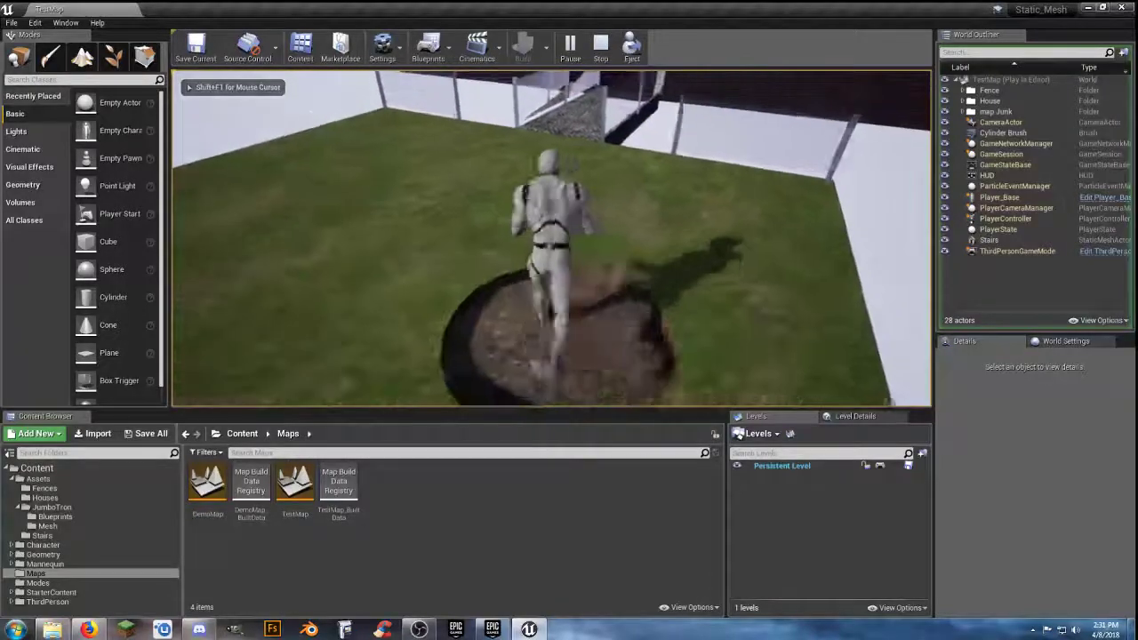
pyautogui.press('a')
pyautogui.press('d')
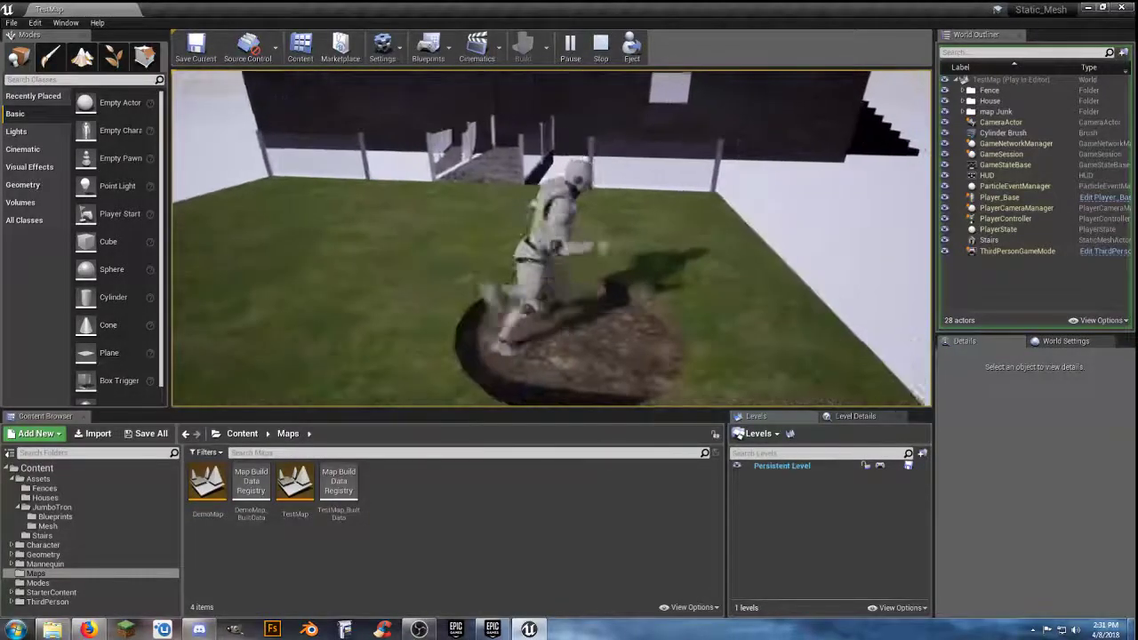
pyautogui.press('a')
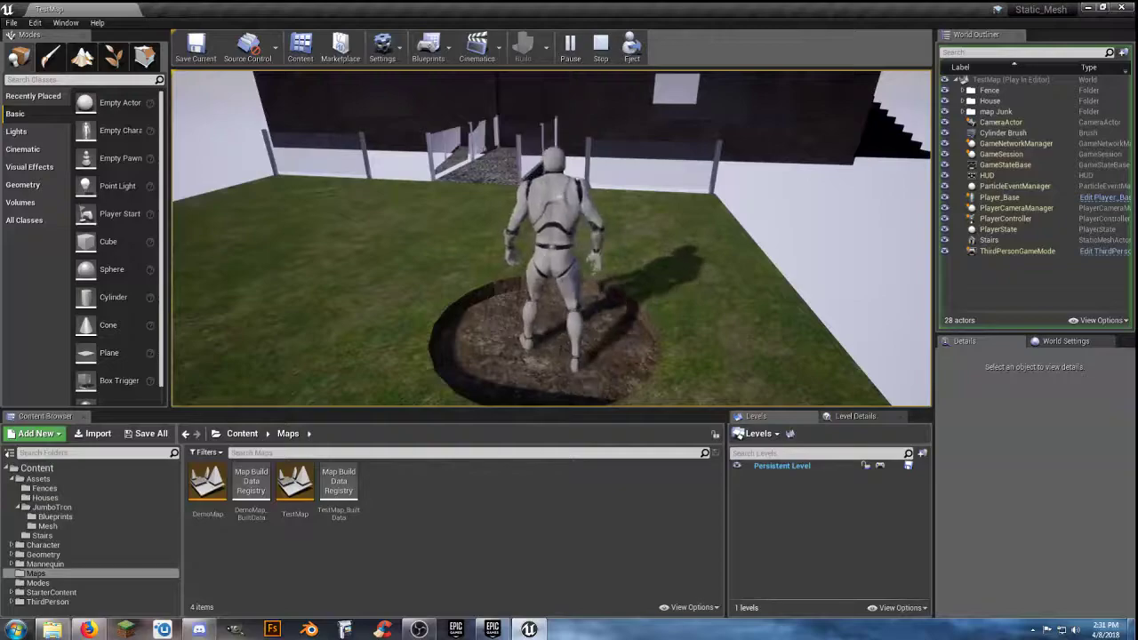
pyautogui.press('a')
pyautogui.press('w')
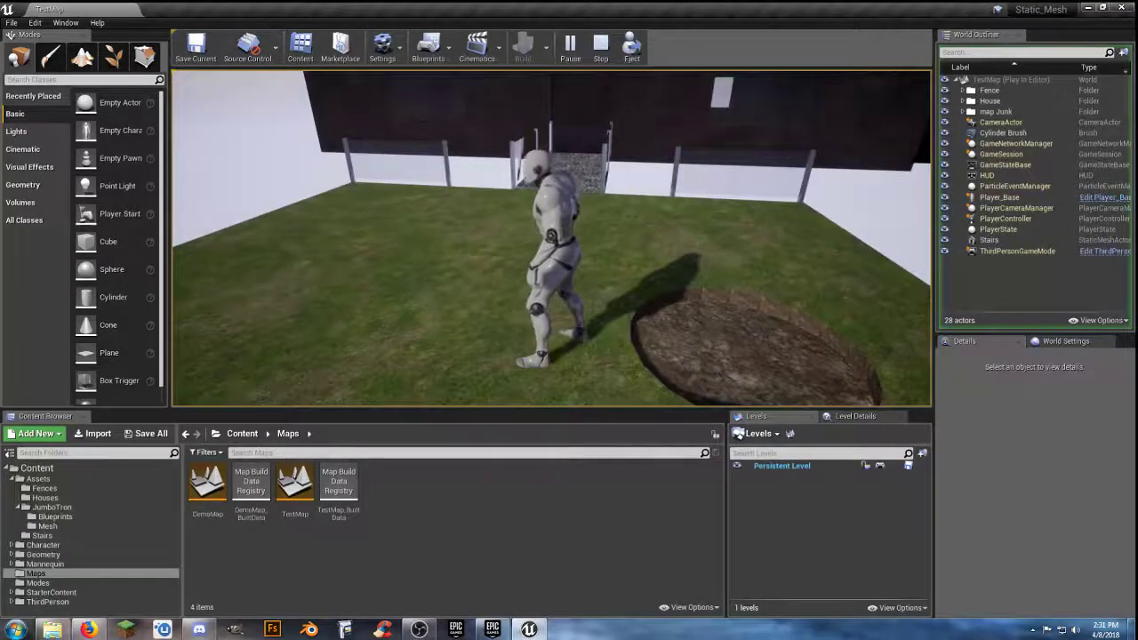
pyautogui.press('d')
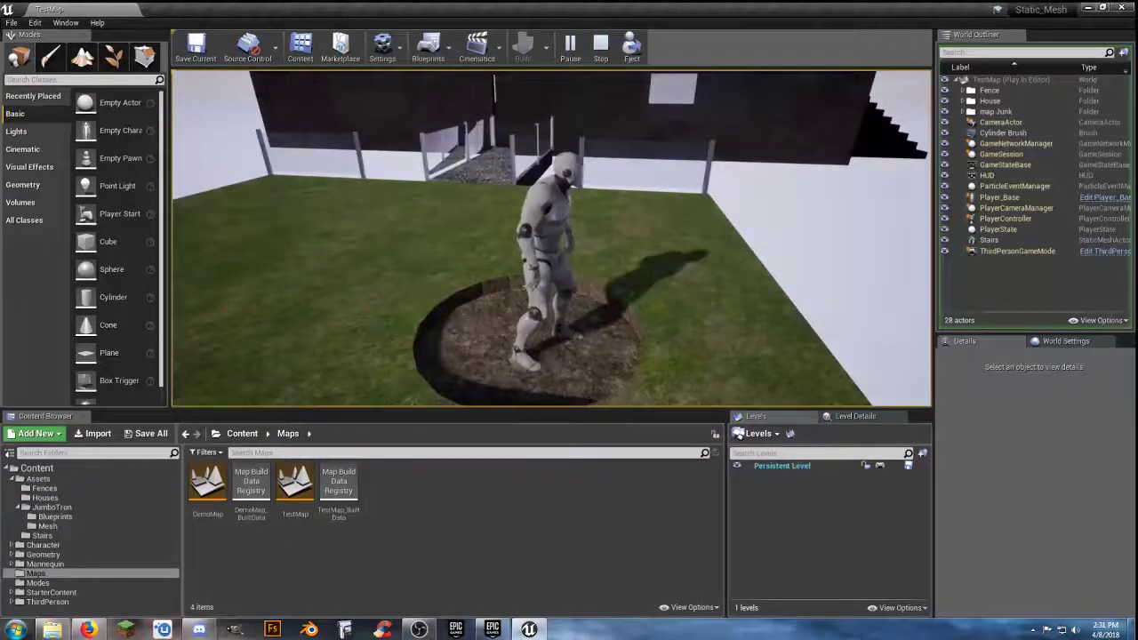
pyautogui.press('a')
pyautogui.press('d')
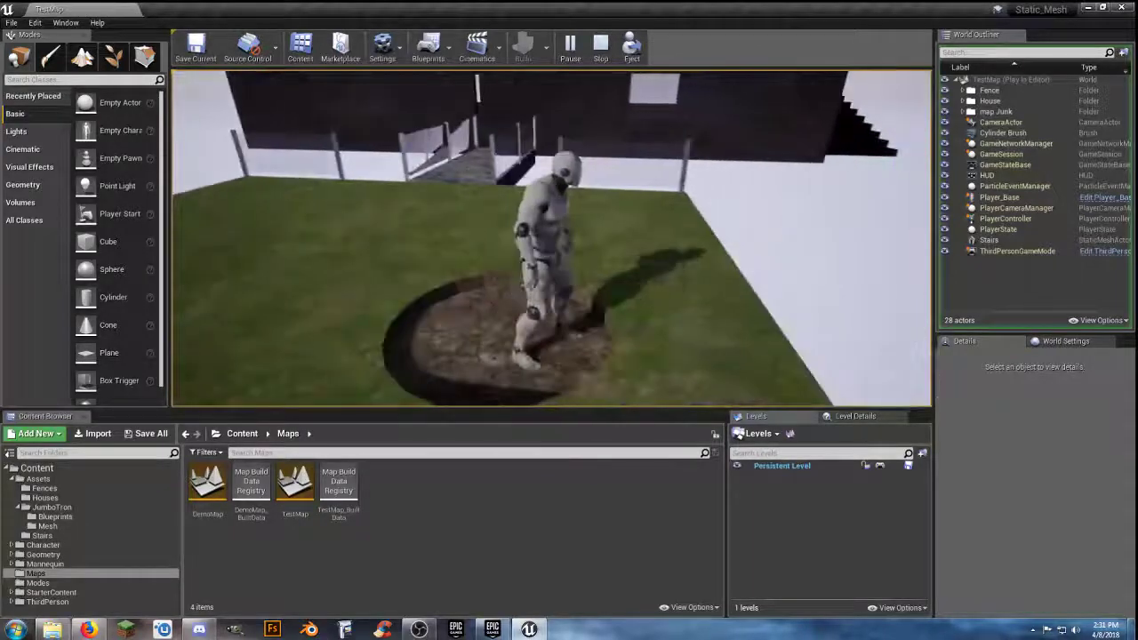
pyautogui.press('w')
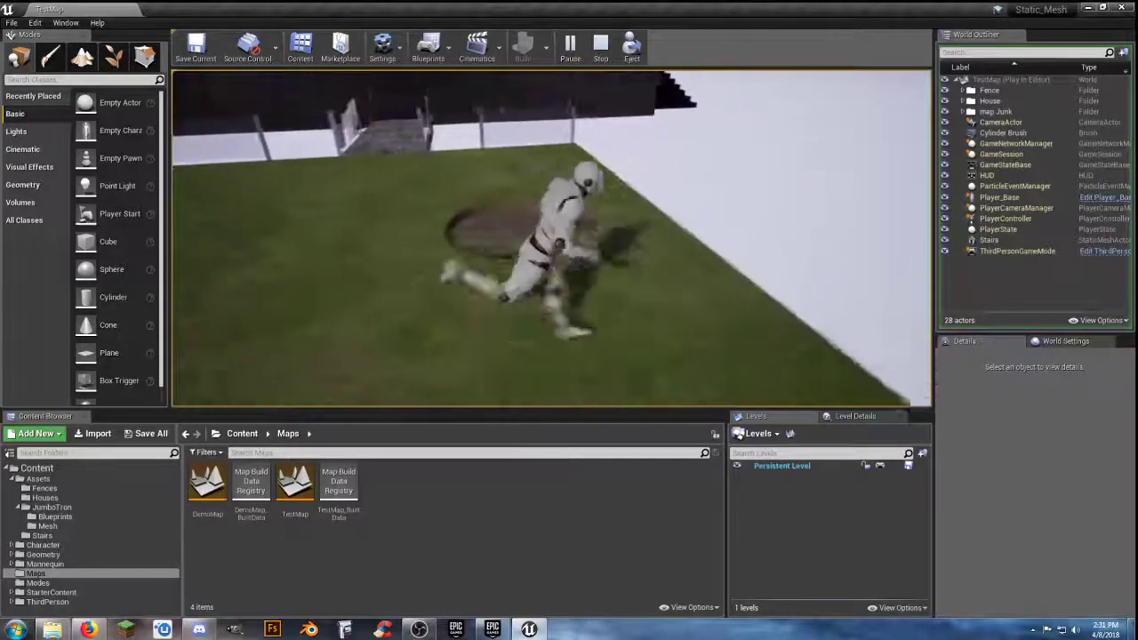
pyautogui.press('w')
pyautogui.press('s')
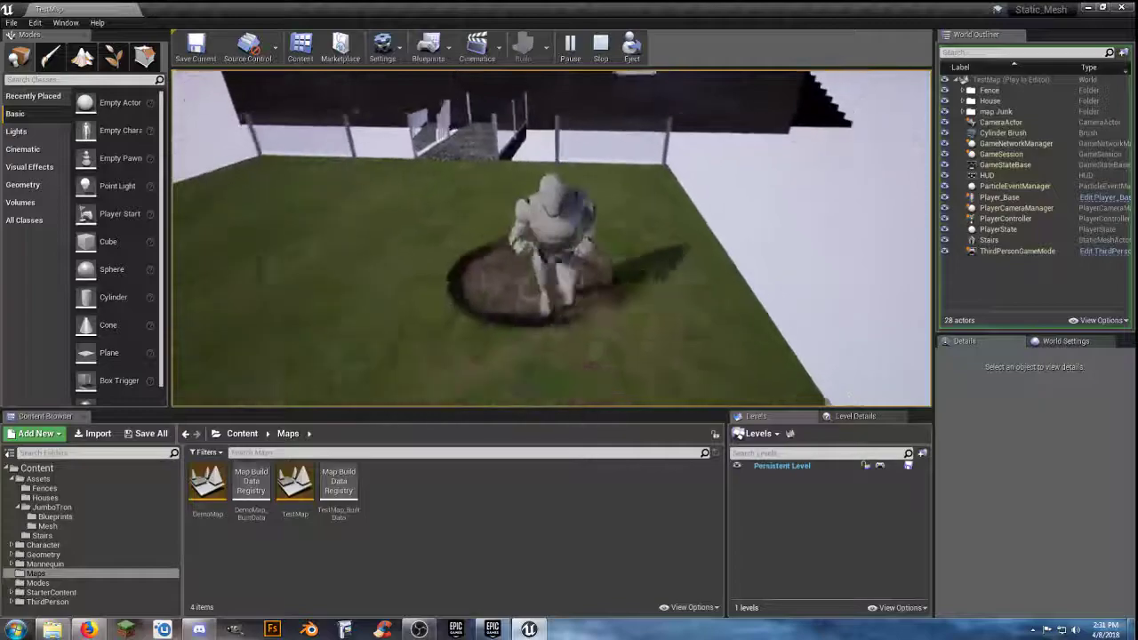
pyautogui.press('w')
pyautogui.press('s')
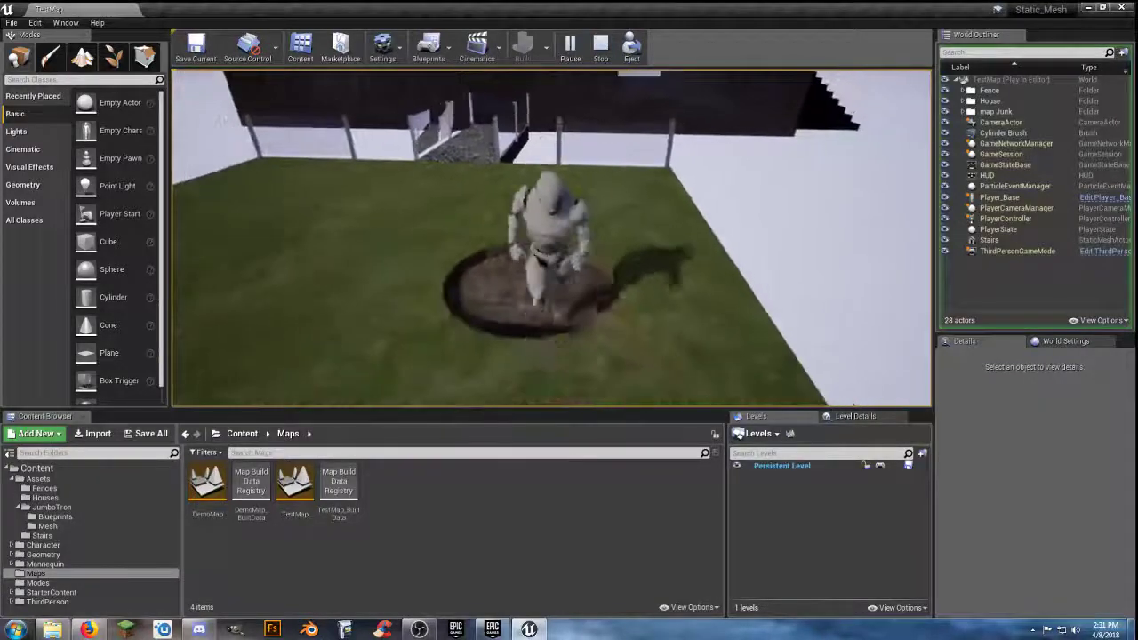
pyautogui.press('w')
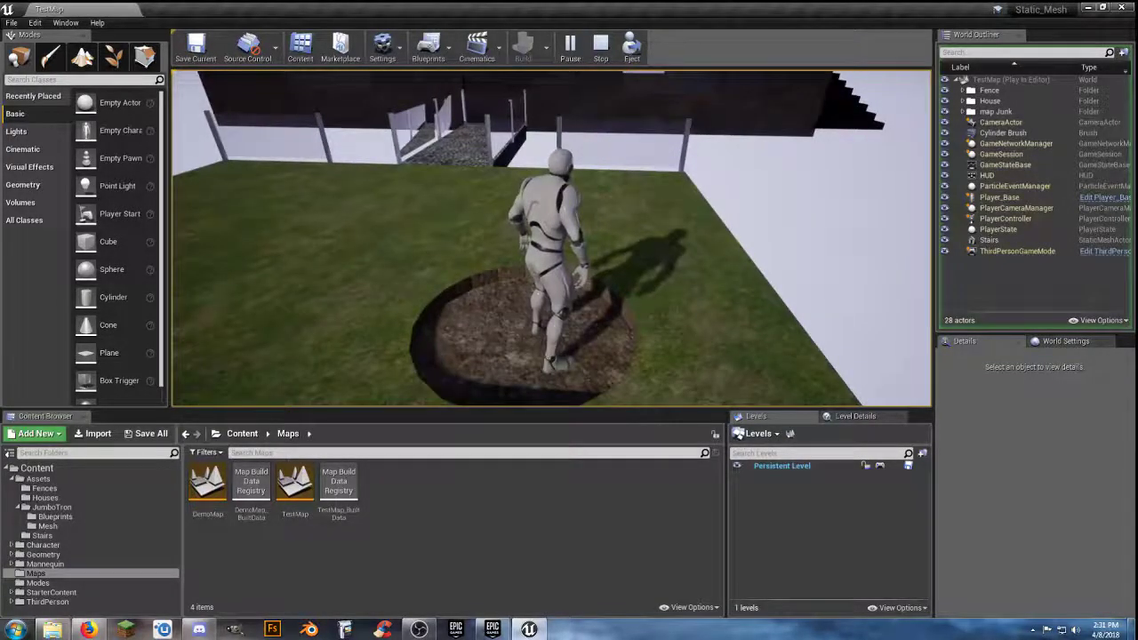
pyautogui.press('w')
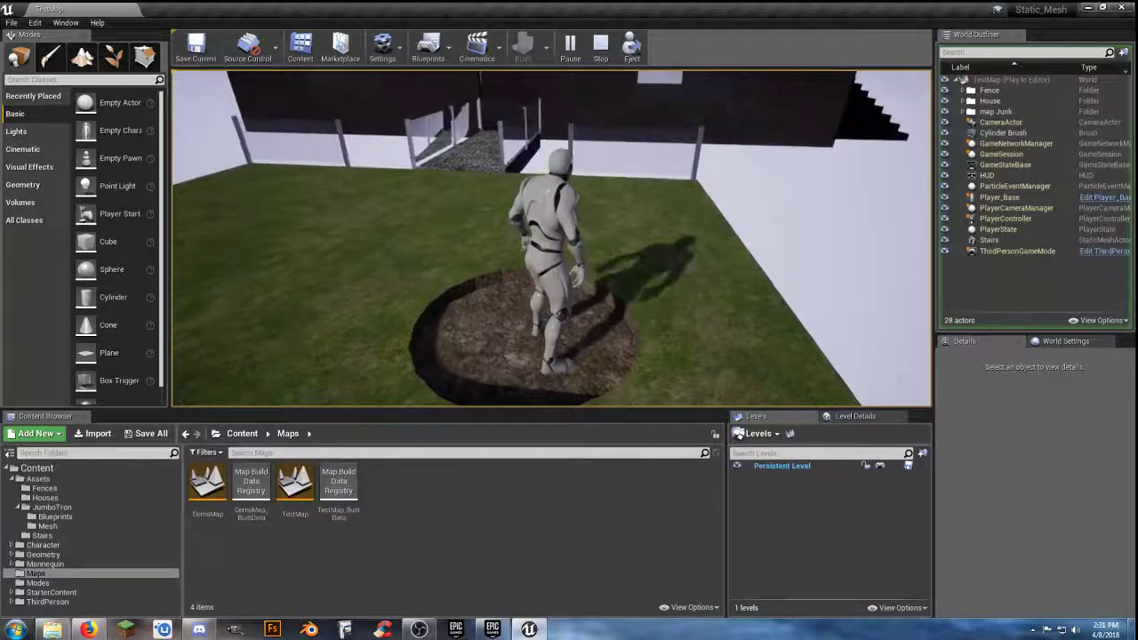
pyautogui.press('s')
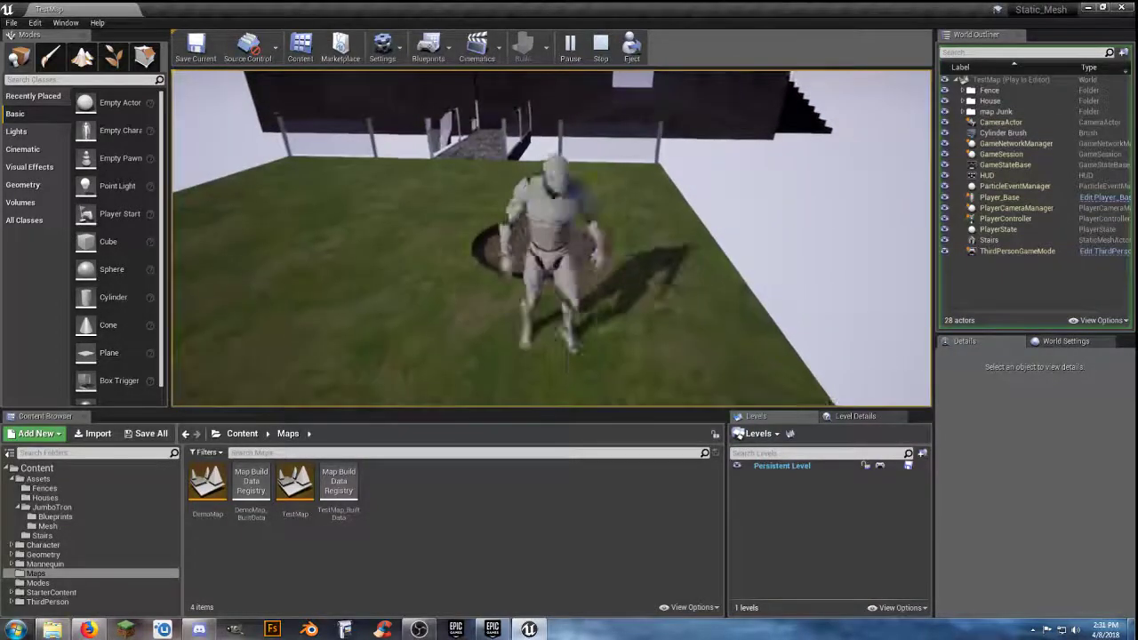
pyautogui.press('w')
pyautogui.press('s')
pyautogui.press('w')
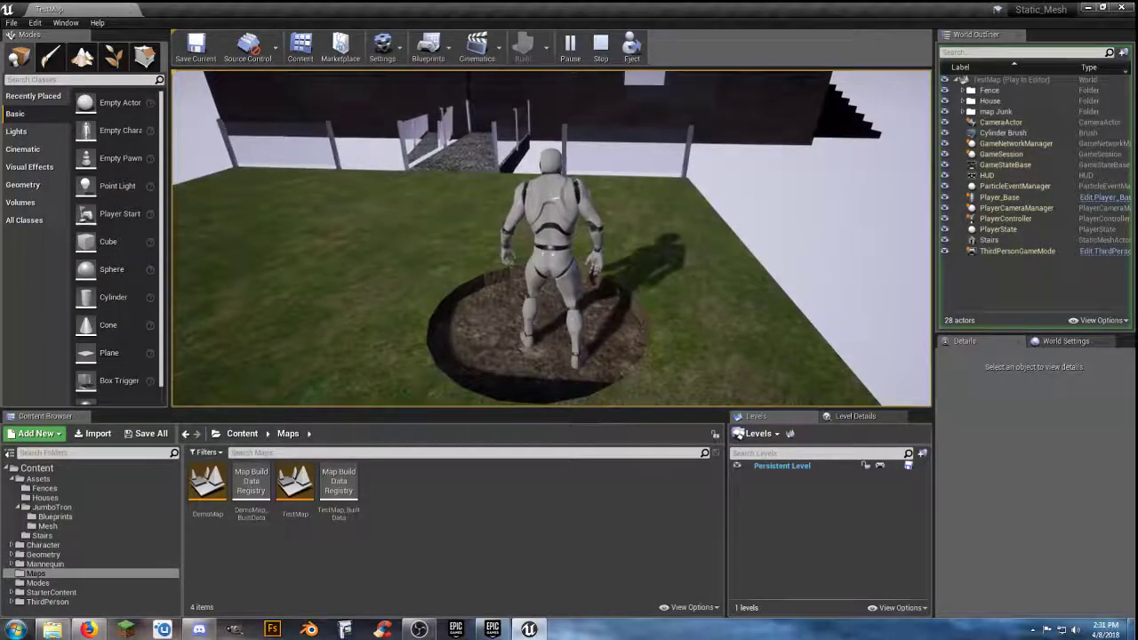
pyautogui.press('w')
pyautogui.press('s')
pyautogui.press('w')
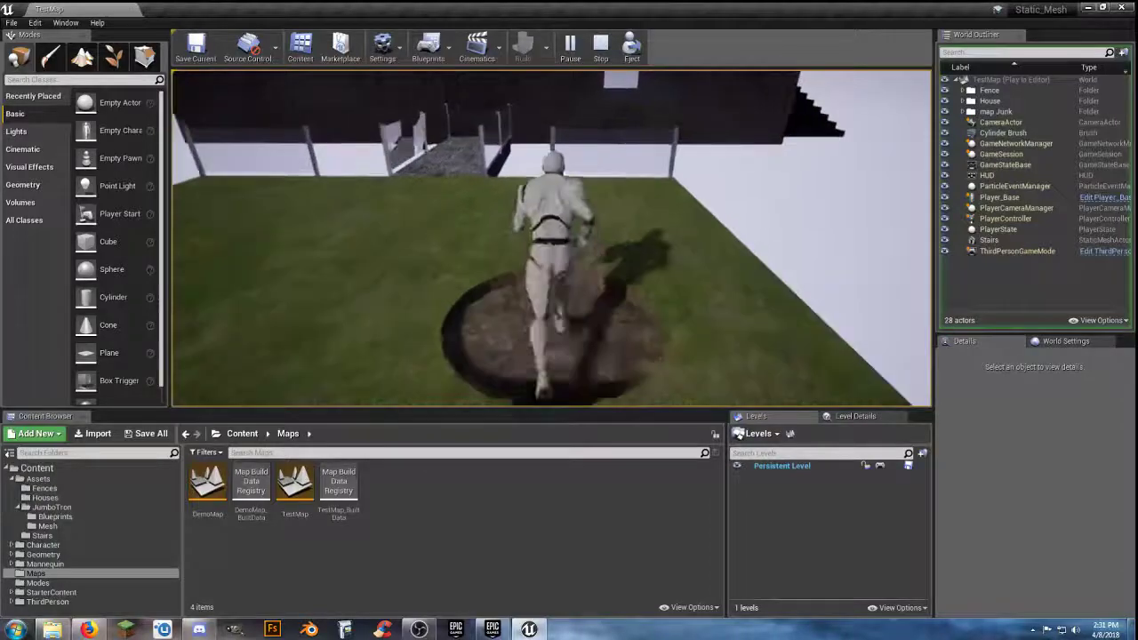
pyautogui.press('s')
pyautogui.press('s')
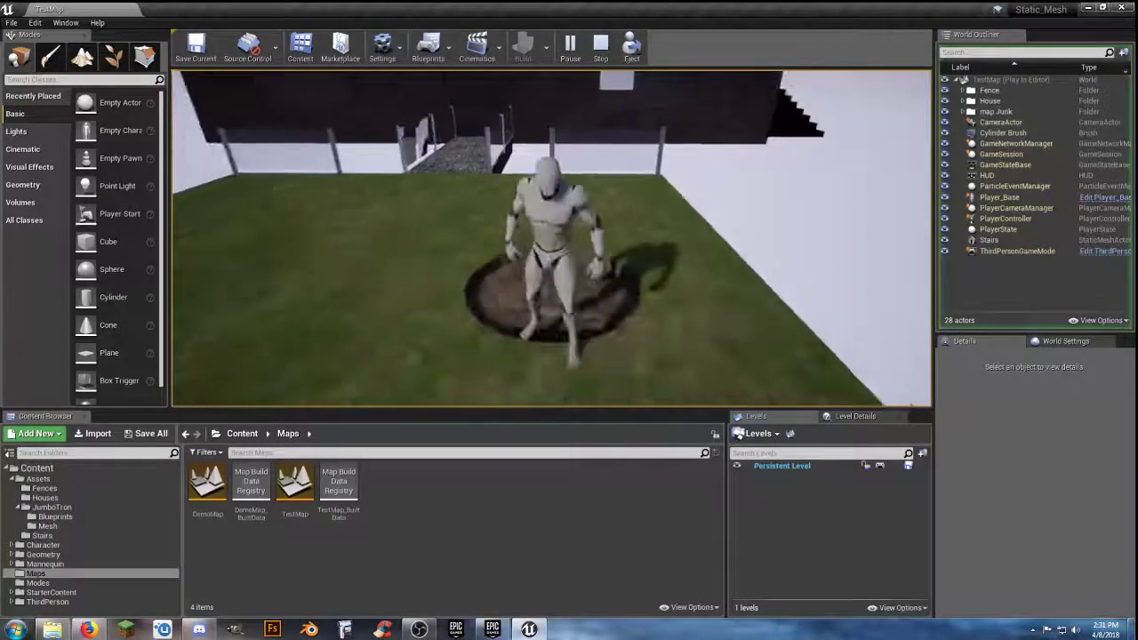
pyautogui.press('w')
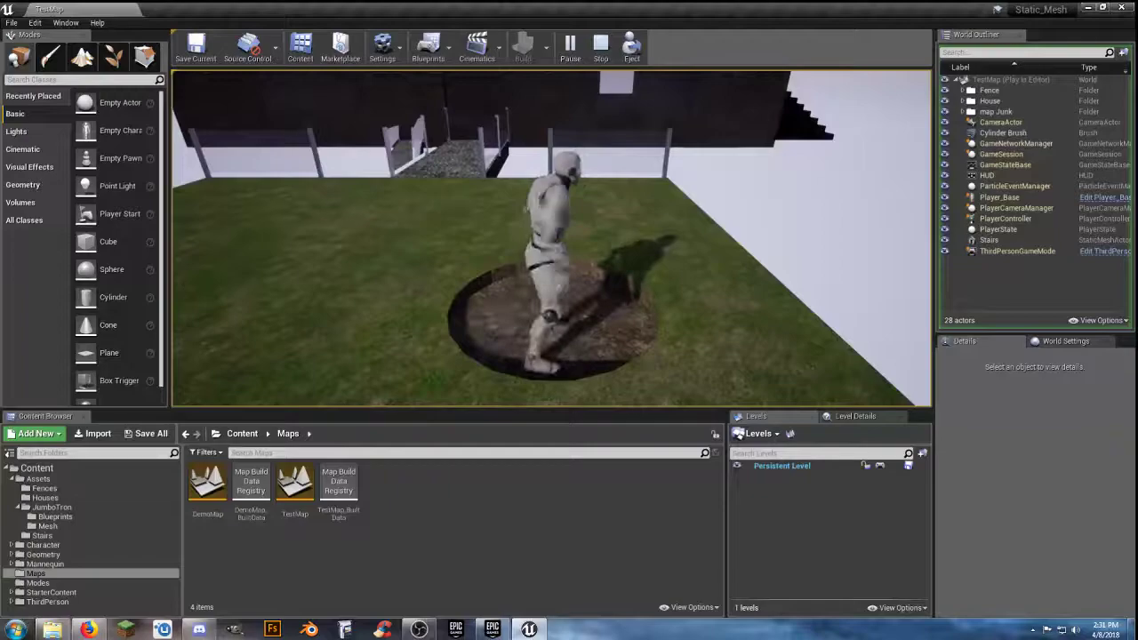
pyautogui.press('w')
pyautogui.press('w')
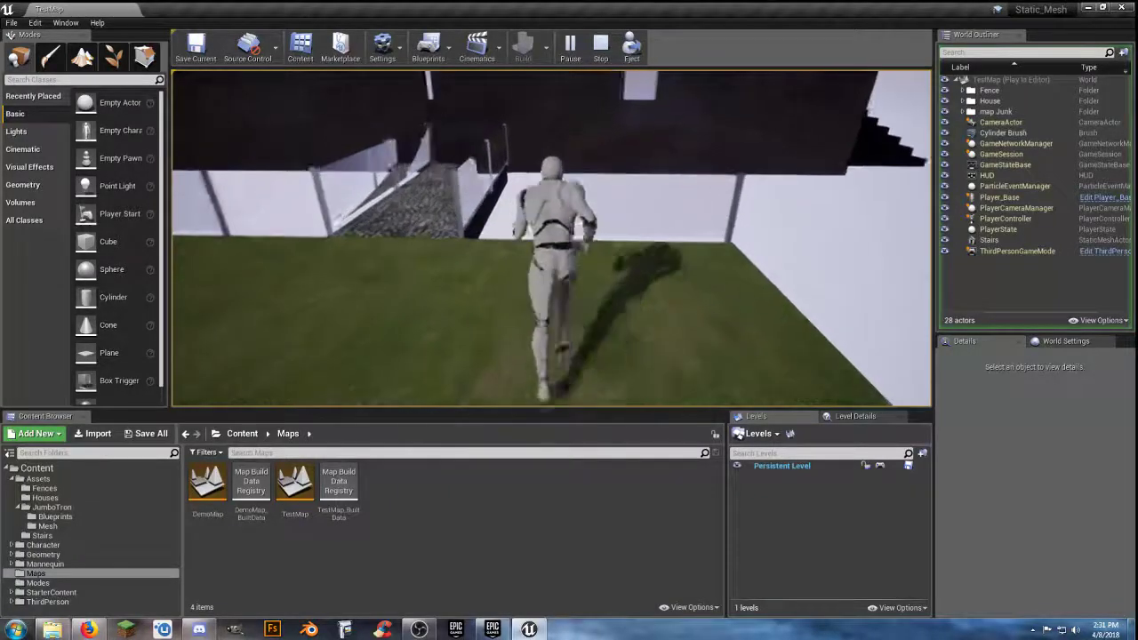
pyautogui.press('a')
pyautogui.press('s')
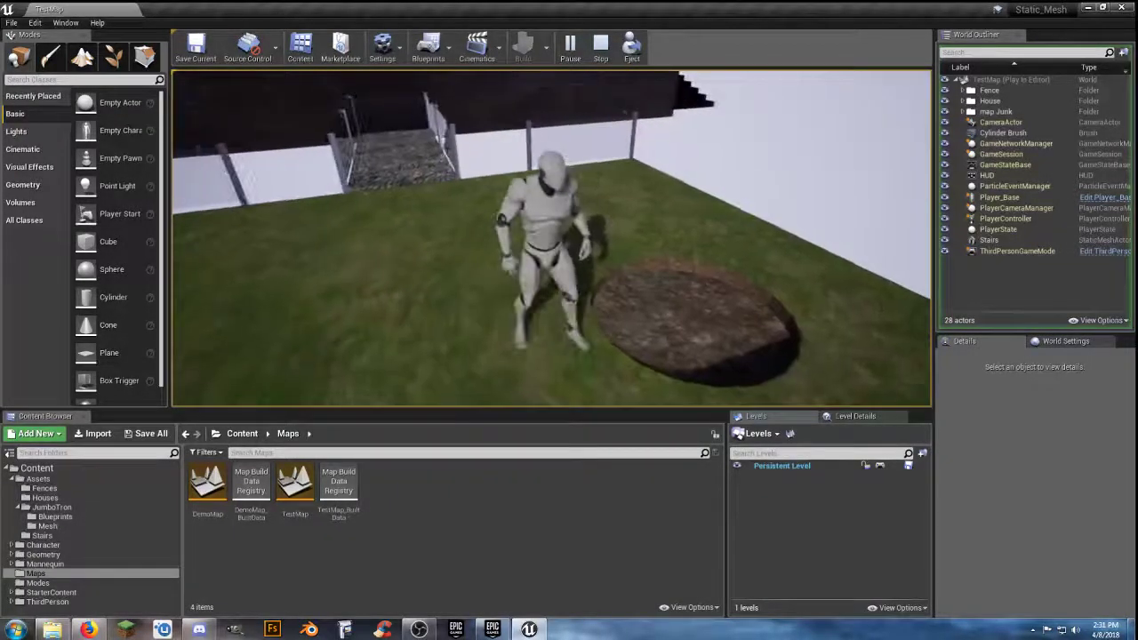
# Run the character along the fence and through the house interior, return to the walkway, and end the play session
pyautogui.press('w')
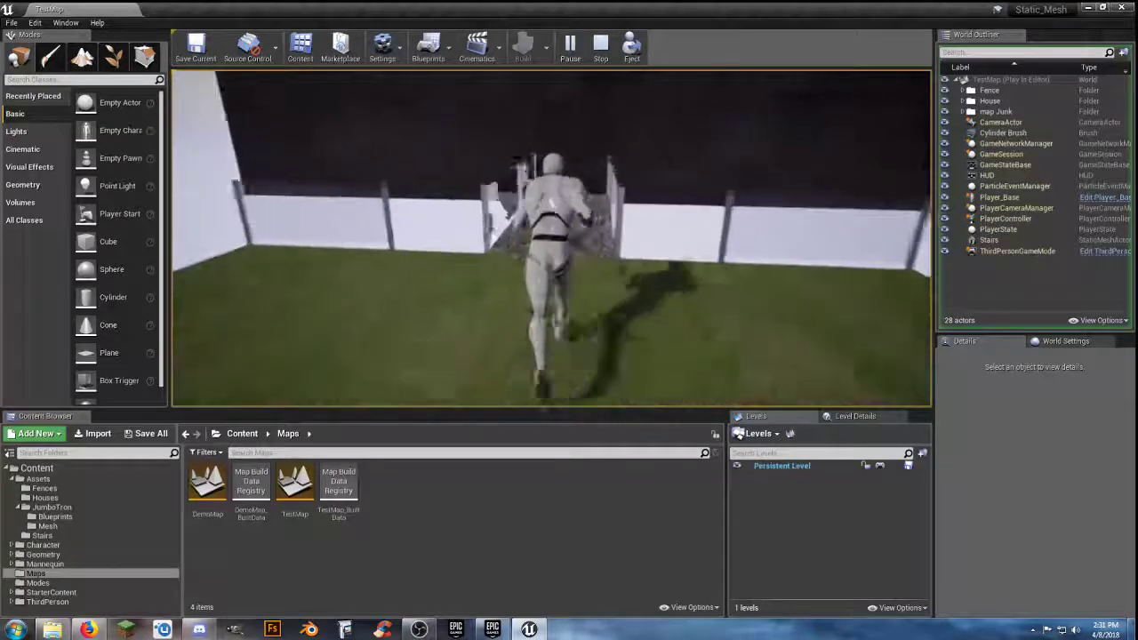
pyautogui.press('w')
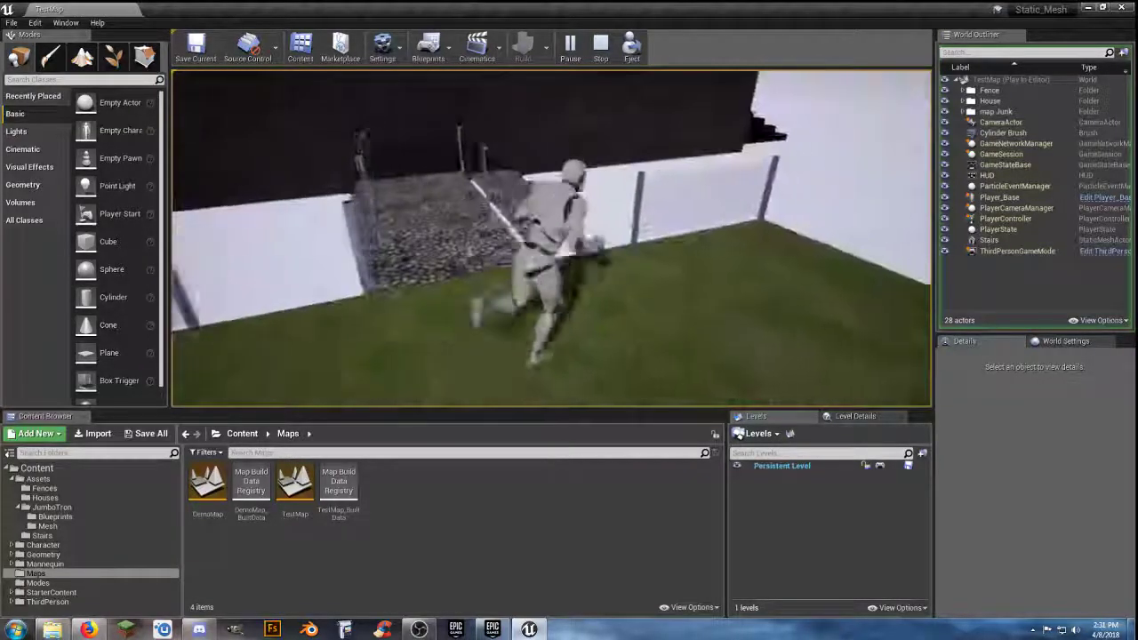
pyautogui.press('d')
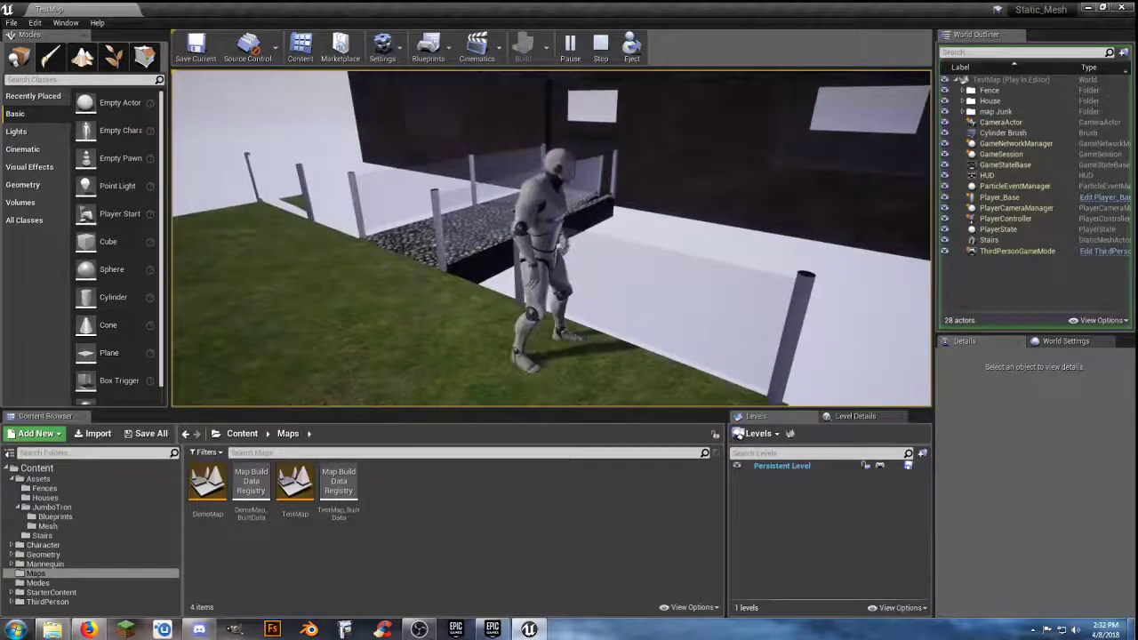
pyautogui.press('a')
pyautogui.press('w')
pyautogui.press('w')
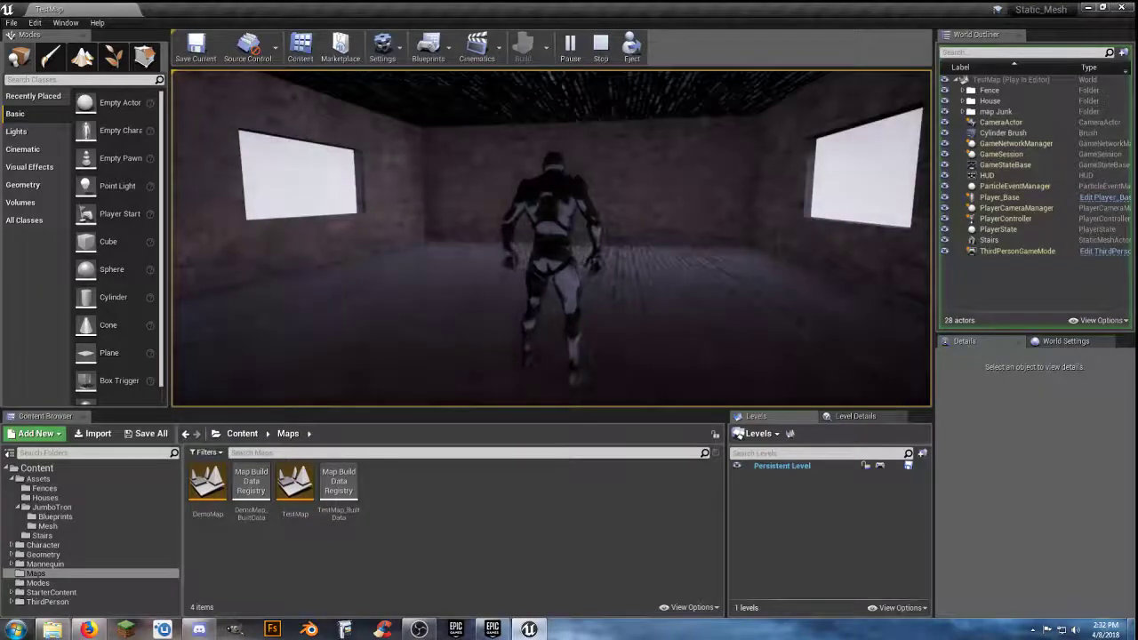
pyautogui.press('w')
pyautogui.press('w')
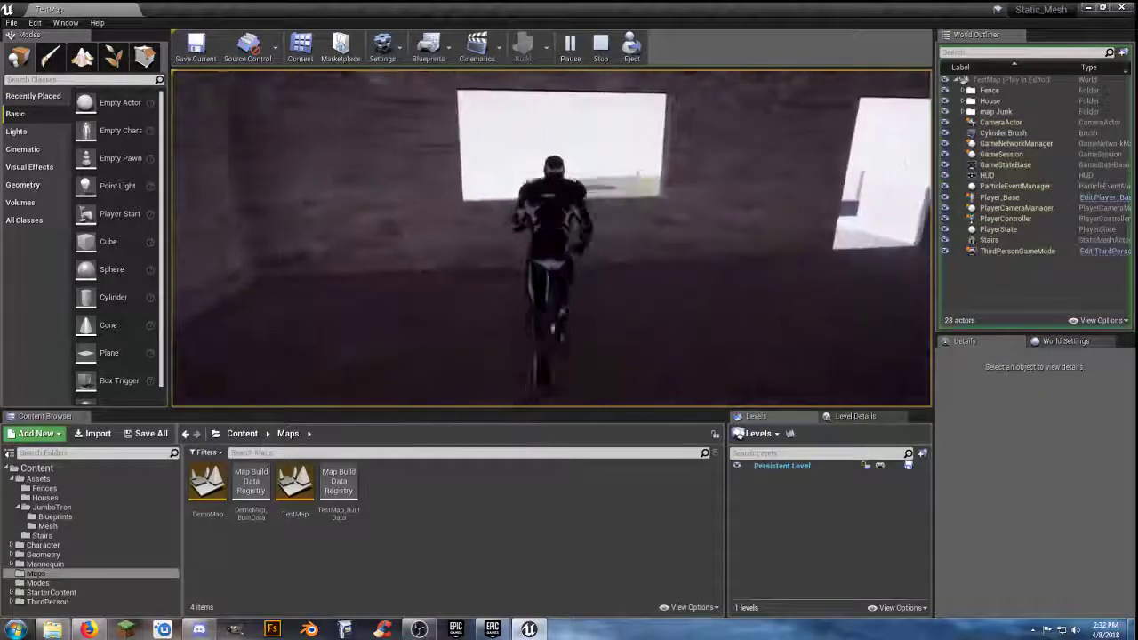
pyautogui.press('w')
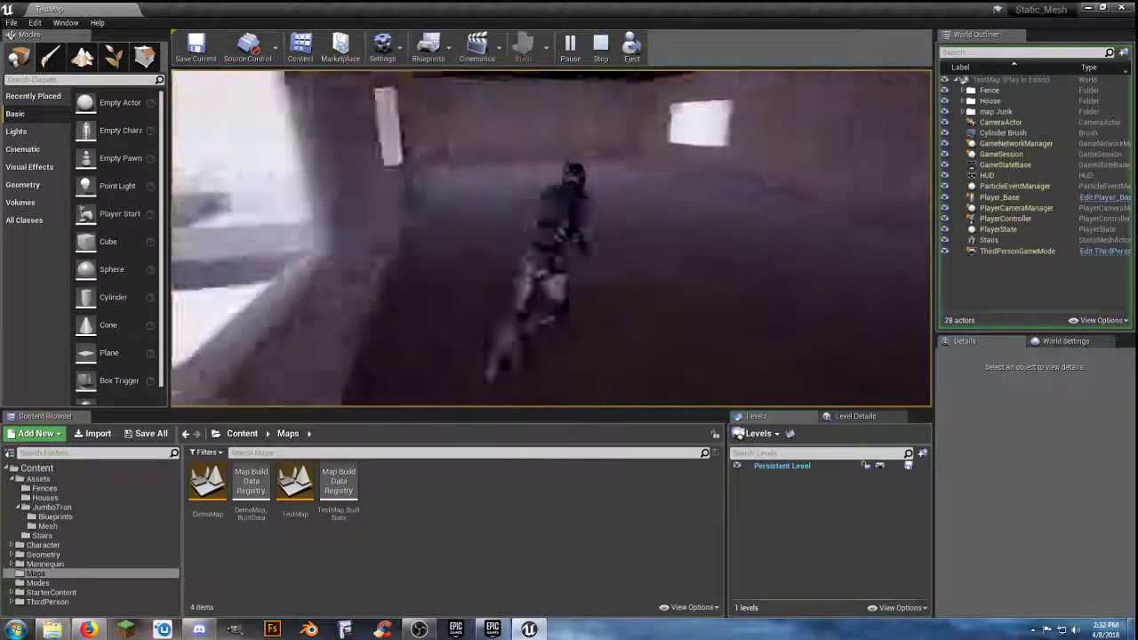
pyautogui.press('w')
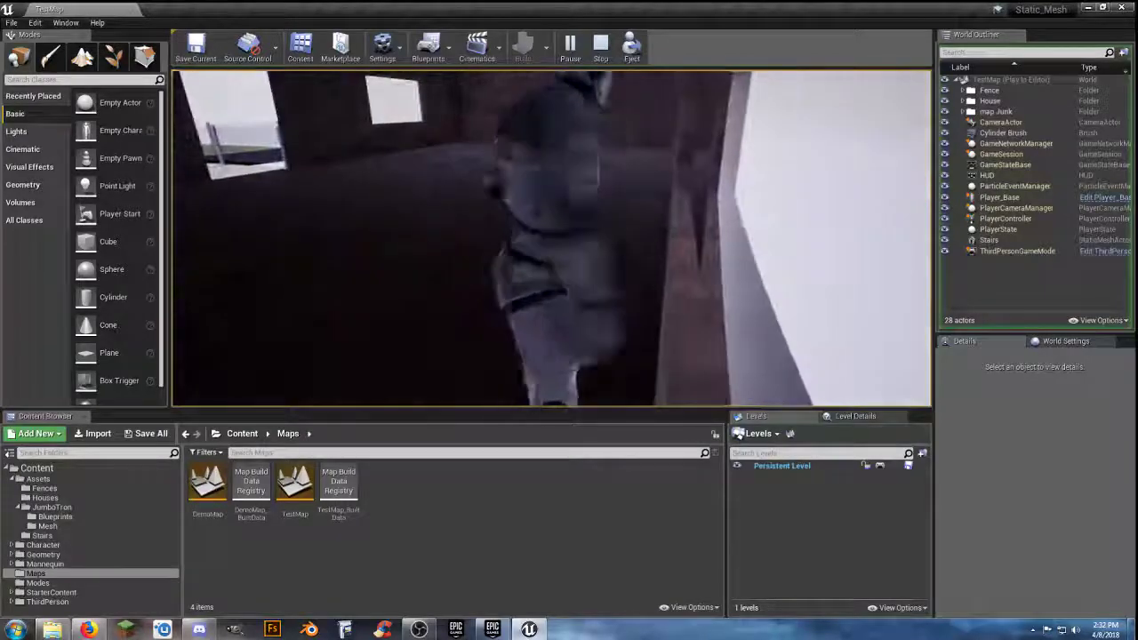
pyautogui.press('w')
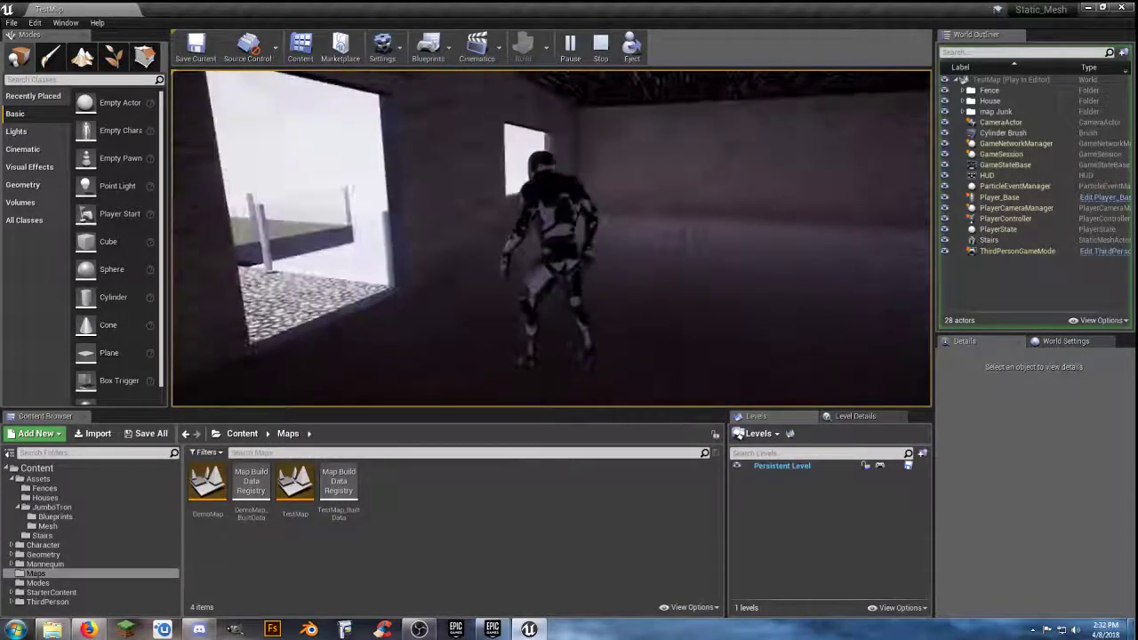
pyautogui.press('w')
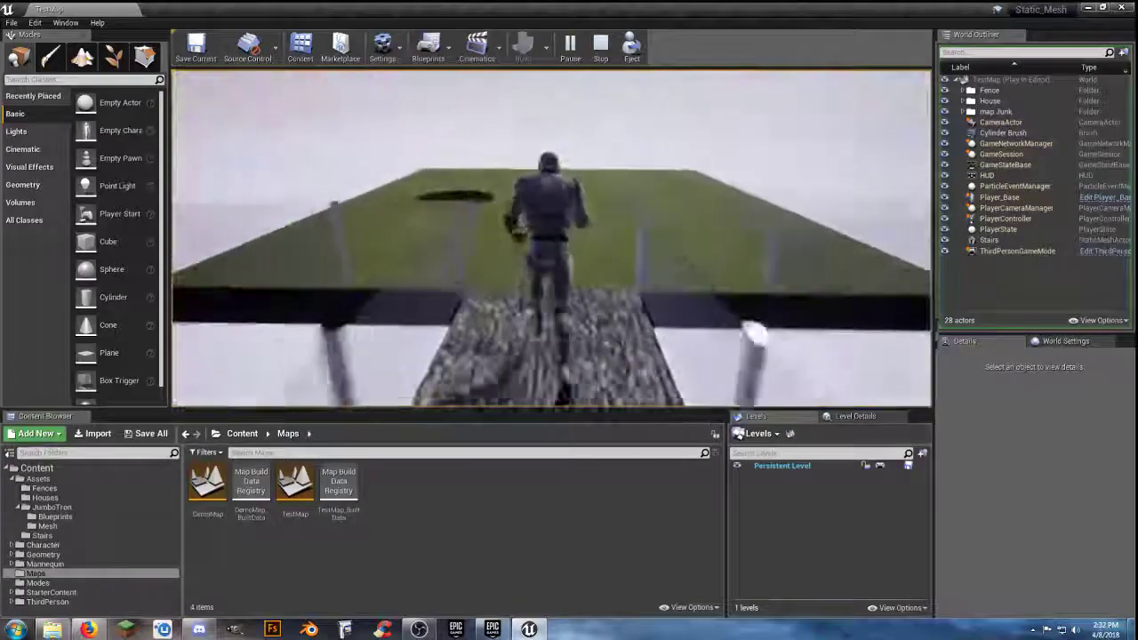
pyautogui.press('Escape')
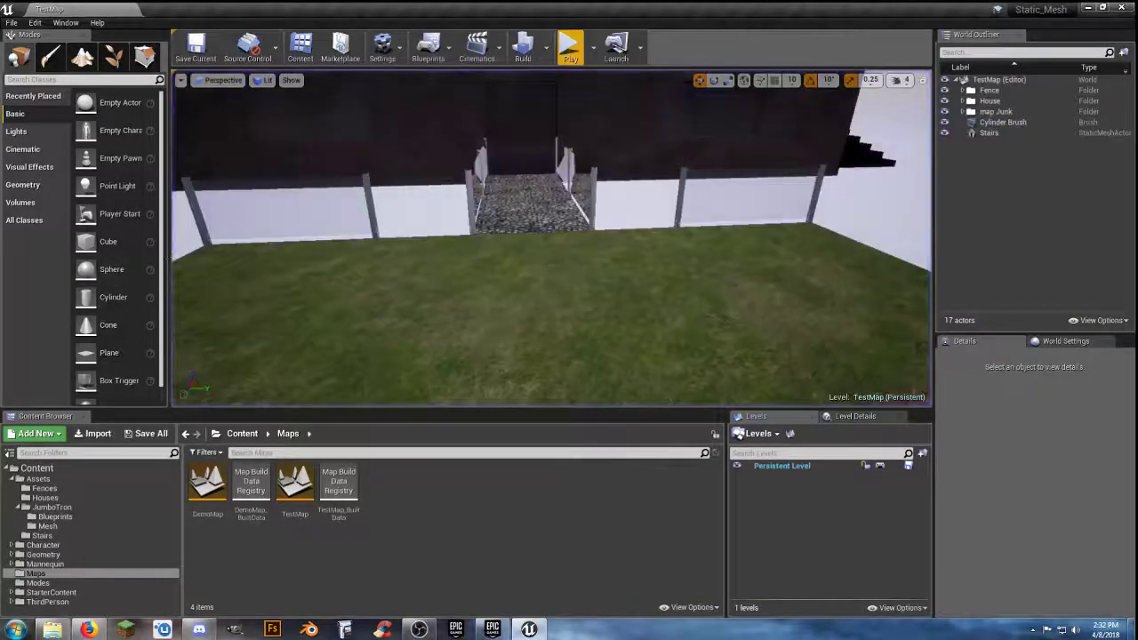
# Place the Glass_Part mesh from the Fences assets on the lawn near the pit and set its Z location to 75
pyautogui.click(49, 489)
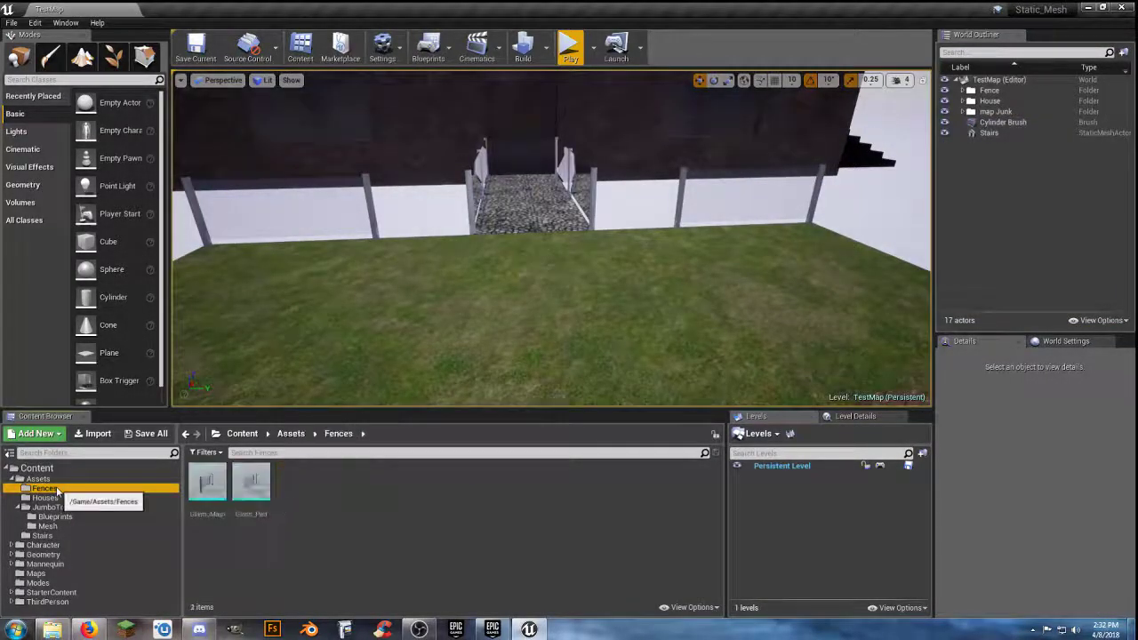
pyautogui.moveTo(379, 300); pyautogui.dragTo(503, 291, button='right')
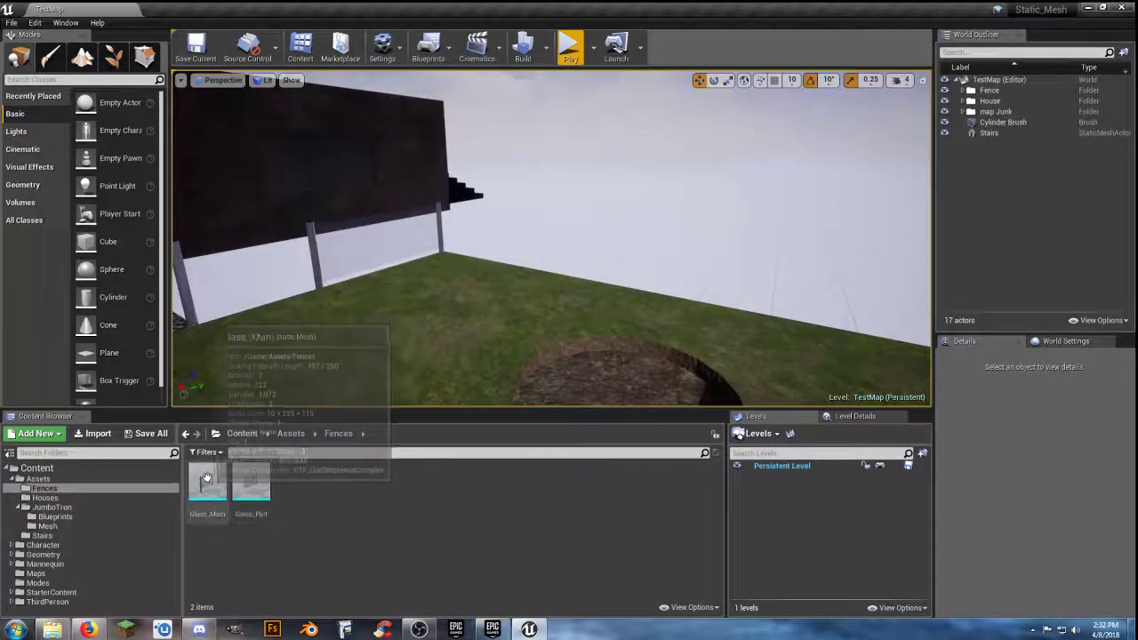
pyautogui.moveTo(250, 487); pyautogui.dragTo(428, 304)
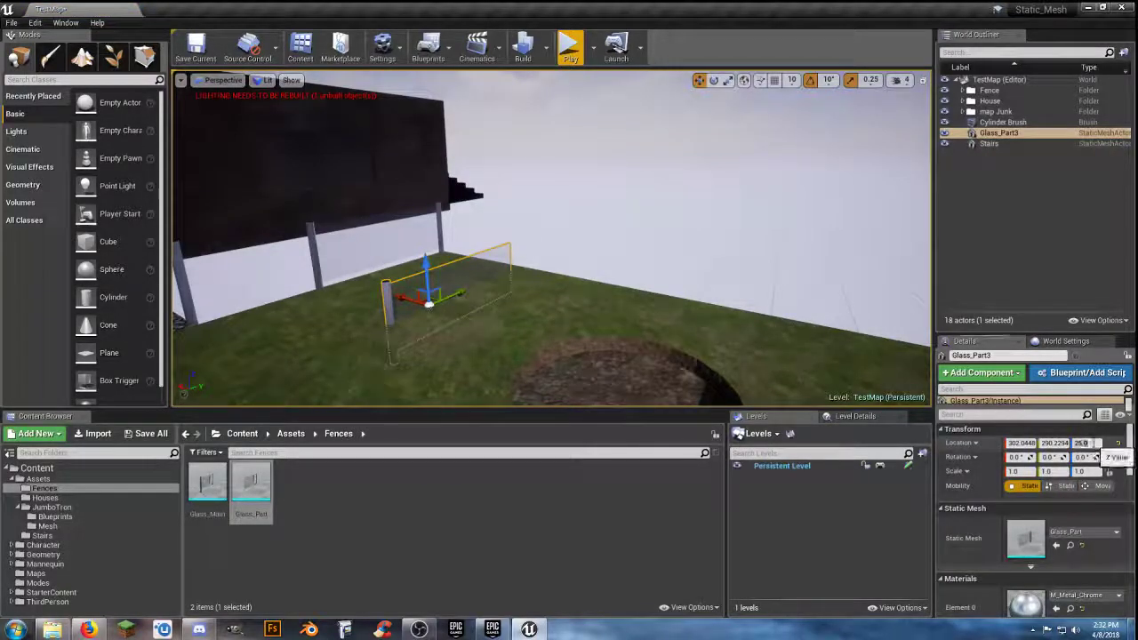
pyautogui.click(1095, 443)
pyautogui.write('75')
pyautogui.press('Return')
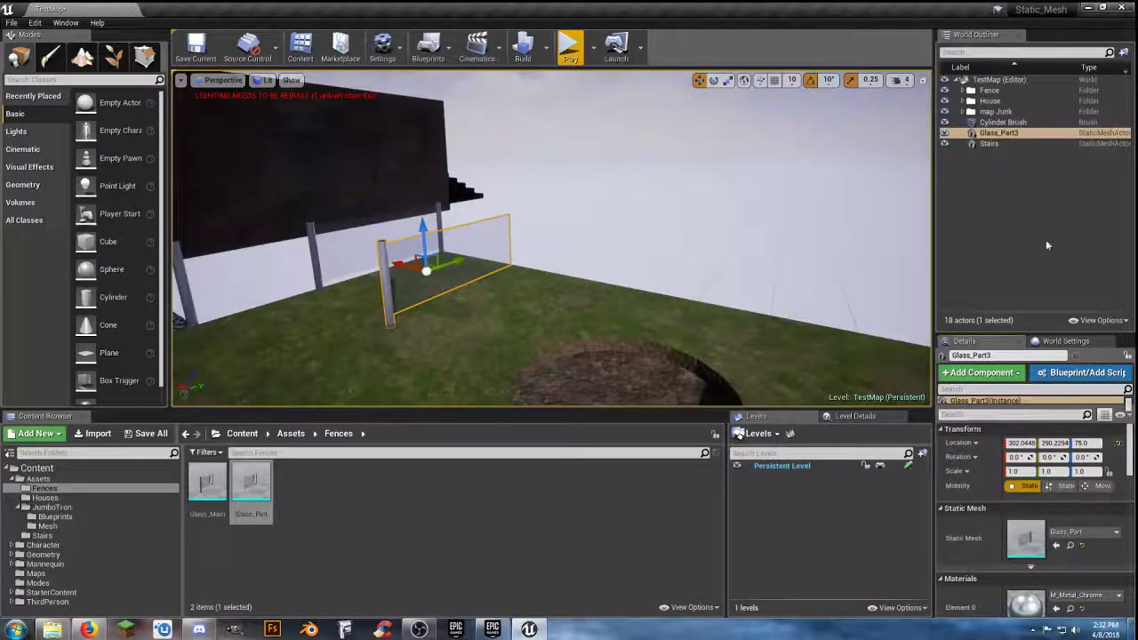
# Rotate the new glass fence panel -90° about Z and move it to the lawn's corner, at about X 309, Y 487
pyautogui.click(713, 80)
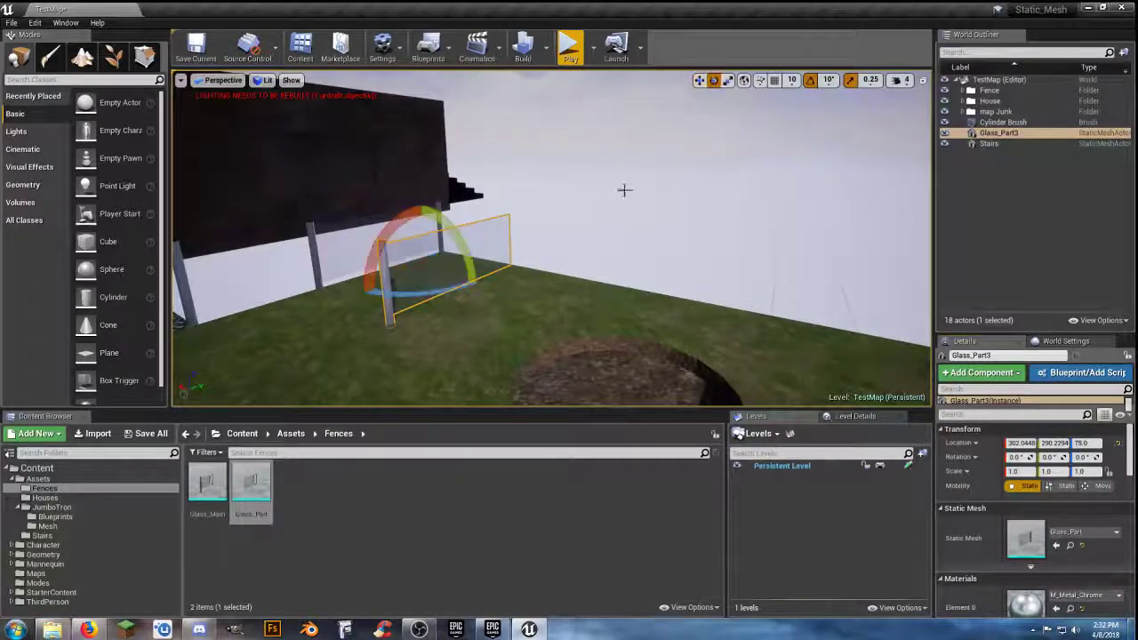
pyautogui.moveTo(452, 281); pyautogui.dragTo(357, 292)
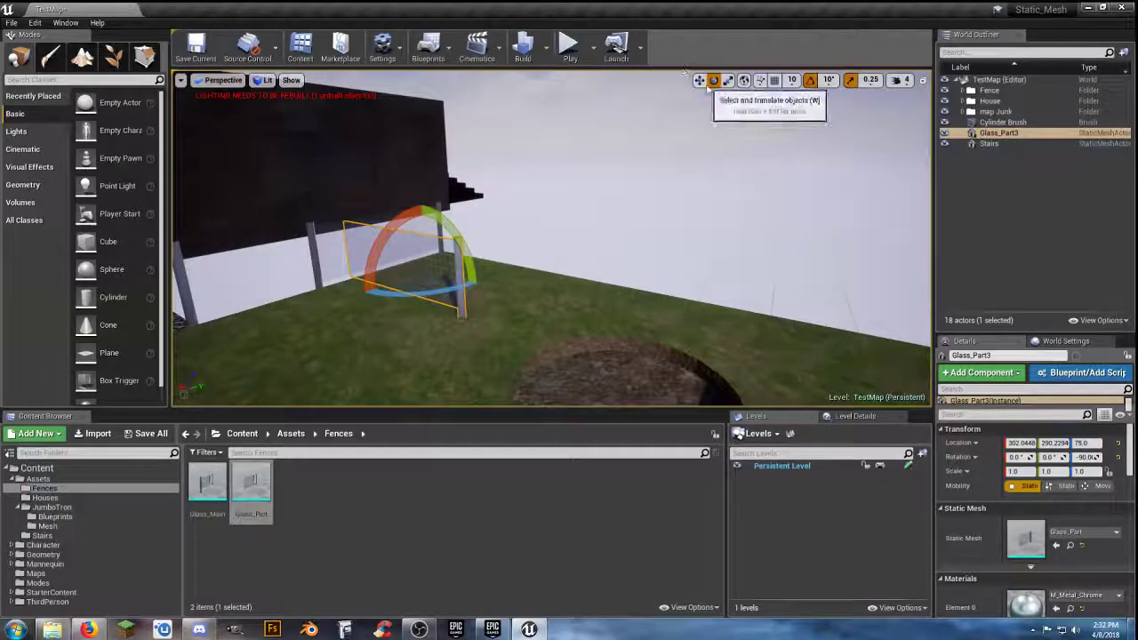
pyautogui.click(700, 80)
pyautogui.moveTo(445, 265); pyautogui.dragTo(531, 232)
pyautogui.moveTo(503, 272); pyautogui.dragTo(555, 280, button='right')
pyautogui.moveTo(533, 242); pyautogui.dragTo(493, 284, button='right')
pyautogui.moveTo(538, 300); pyautogui.dragTo(532, 301)
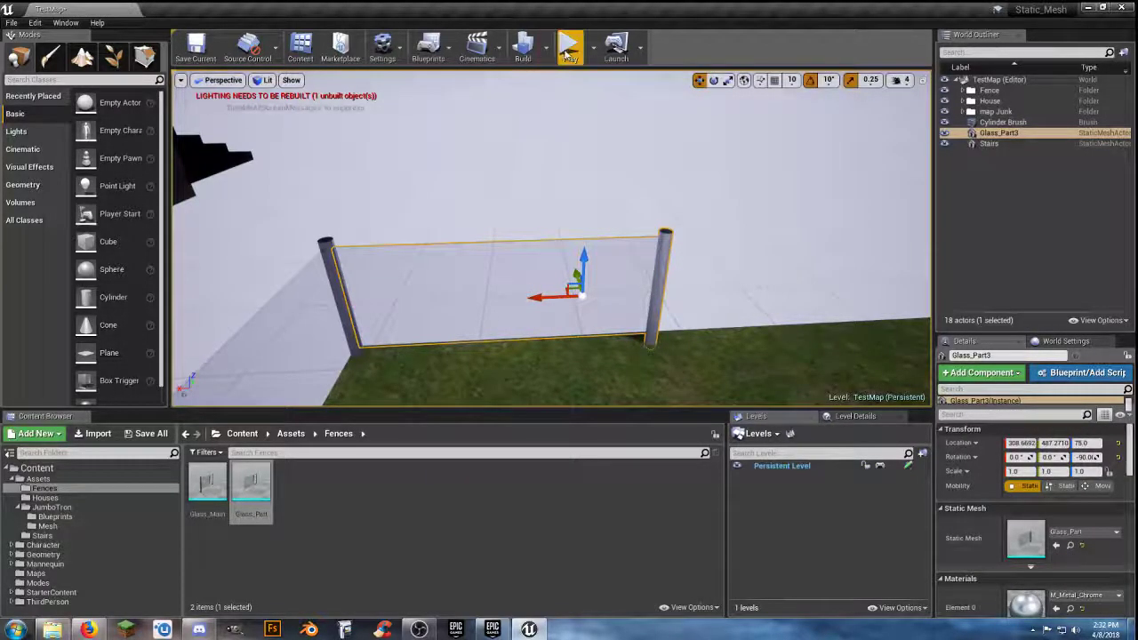
# Play-test the level, running the character up to the new fence panel and back across the lawn, and end the session
pyautogui.click(569, 44)
pyautogui.press('w')
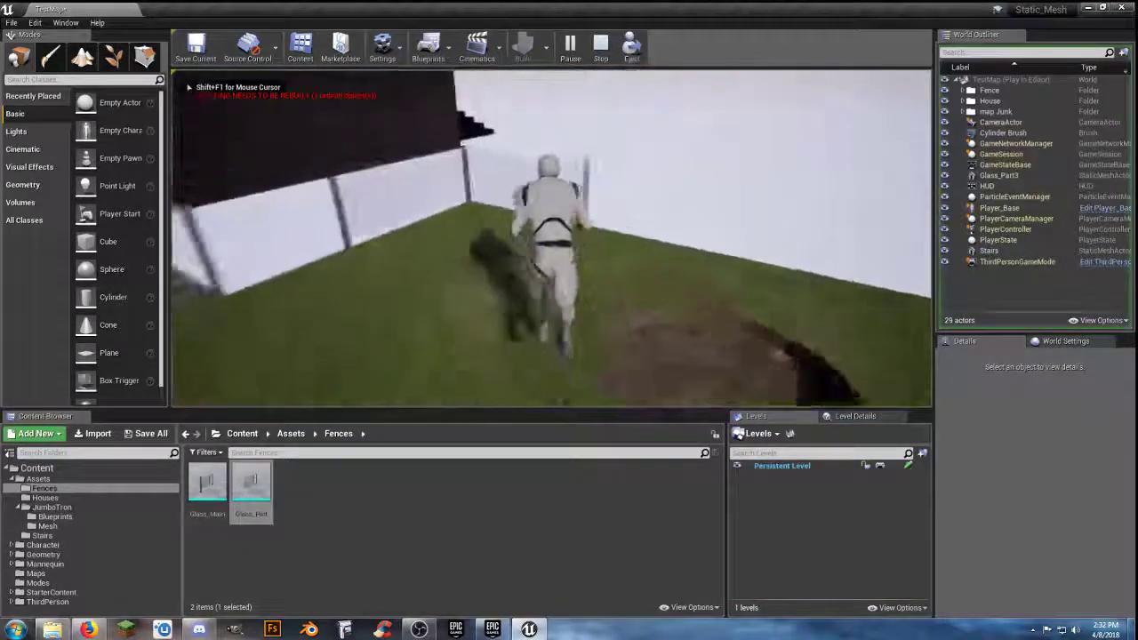
pyautogui.press('d')
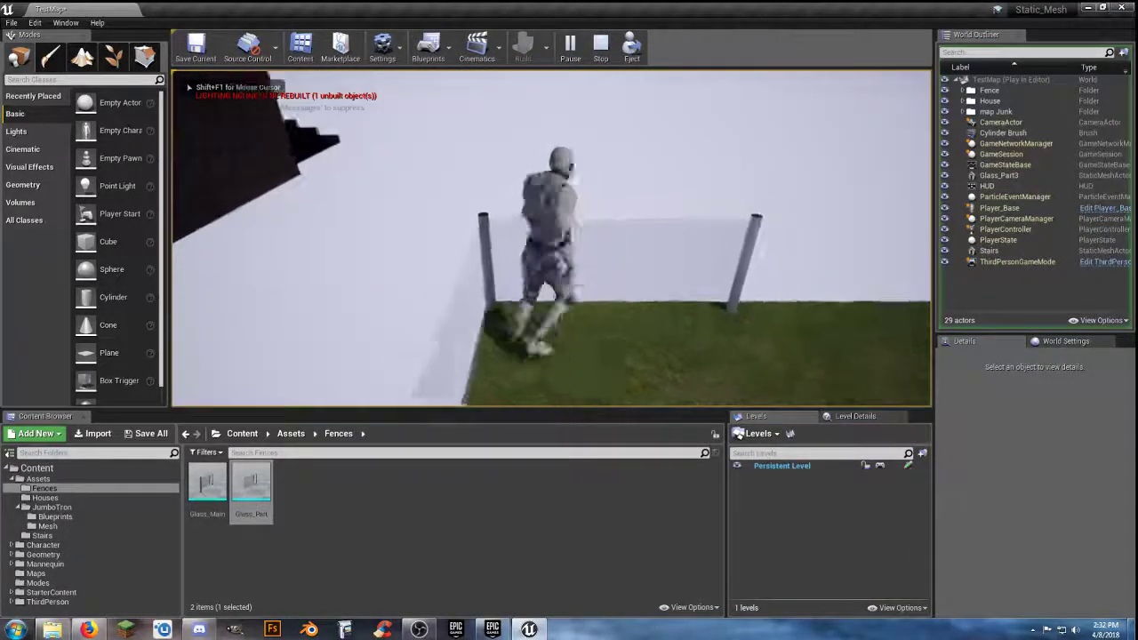
pyautogui.press('w')
pyautogui.press('w')
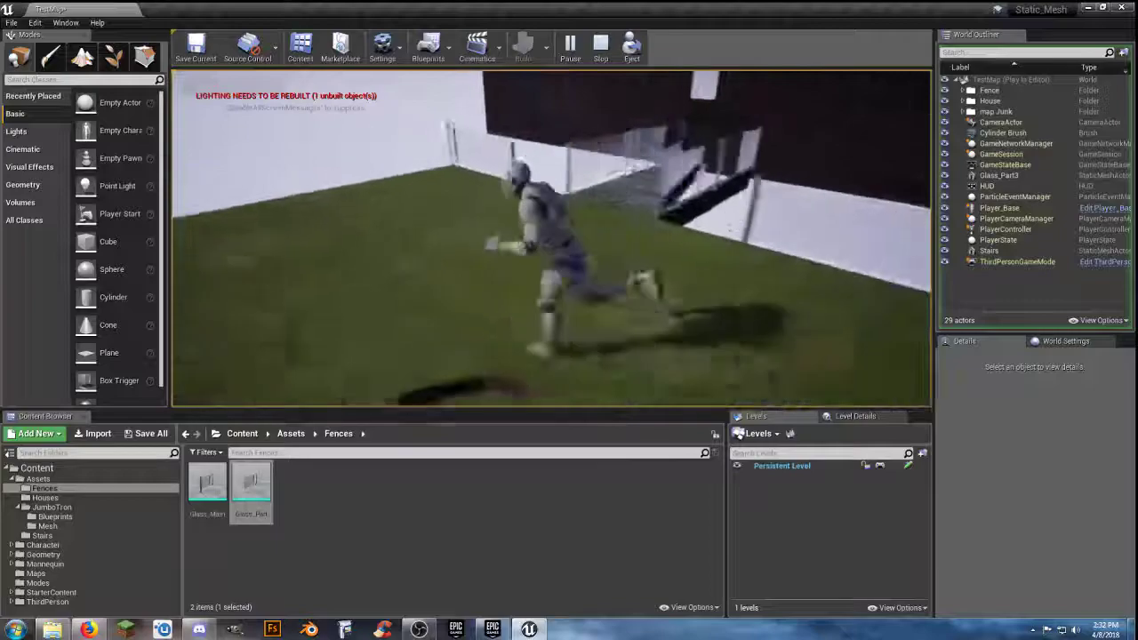
pyautogui.press('Escape')
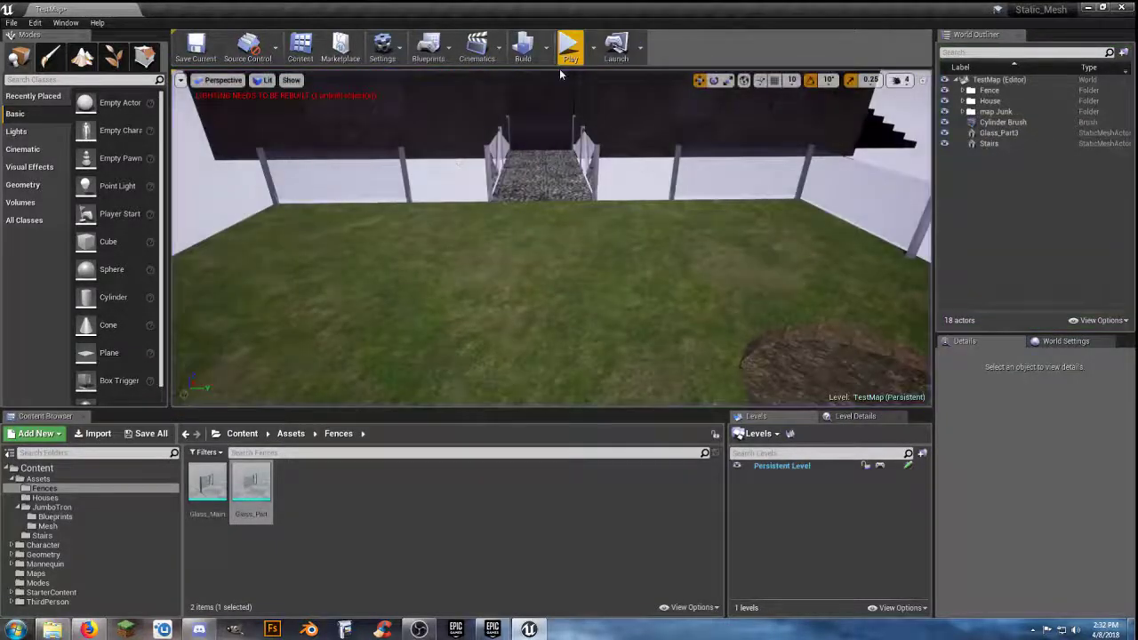
# Build only the lighting for the level
pyautogui.click(538, 48)
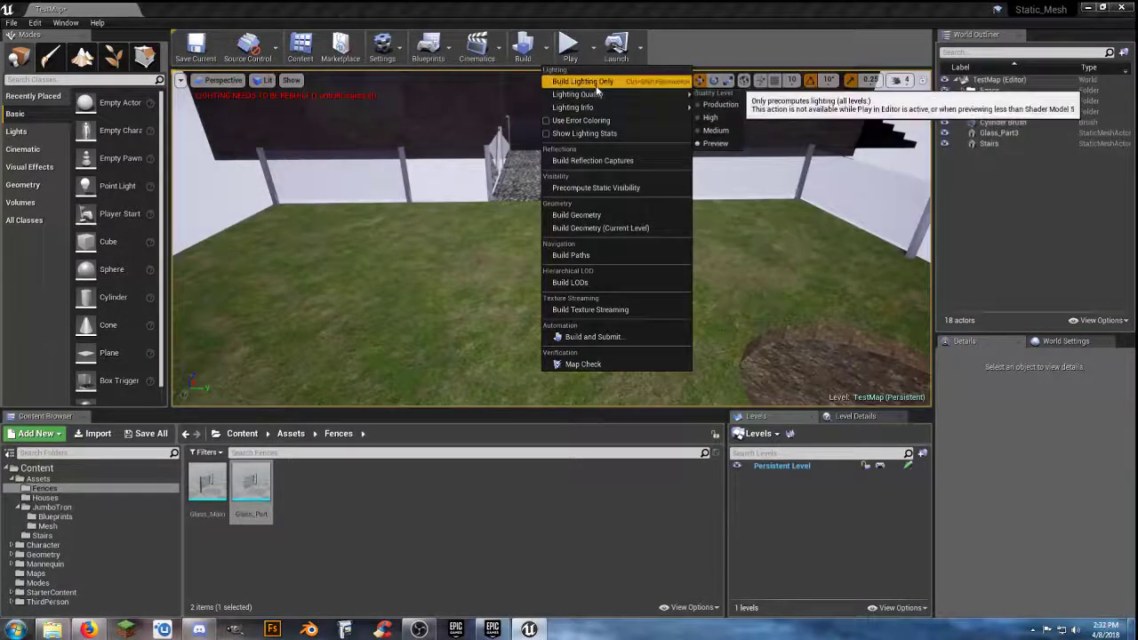
pyautogui.click(582, 81)
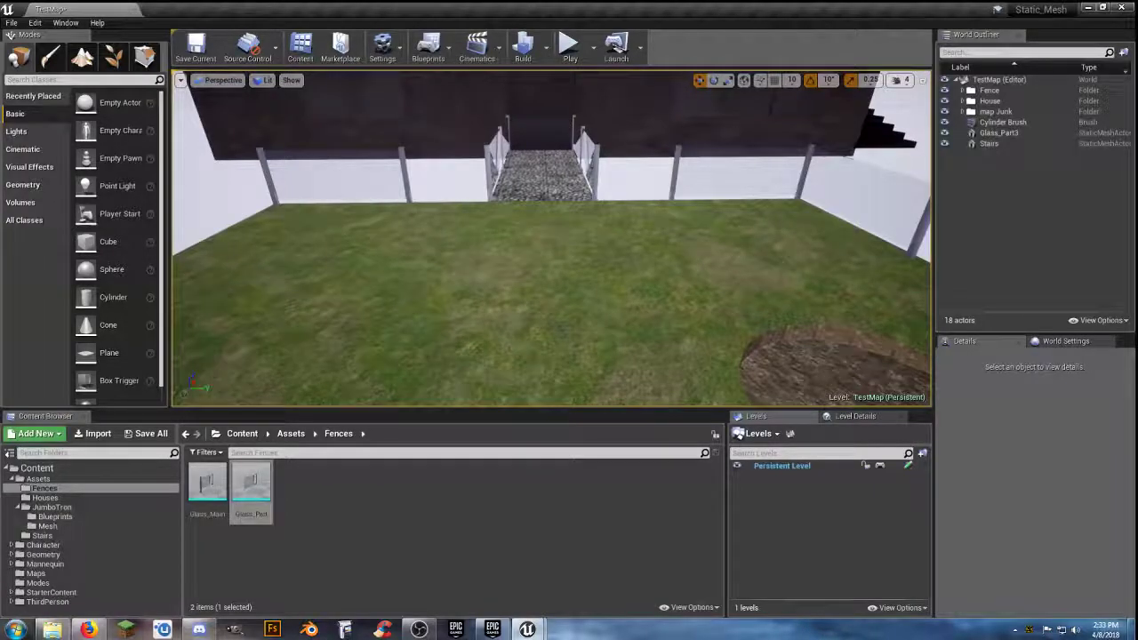
# Set the outer radius of the Cylinder Brush that forms the dirt pit to 250
pyautogui.moveTo(571, 324)
pyautogui.mouseDown(button='right')
pyautogui.moveTo(712, 330)
pyautogui.moveTo(614, 347)
pyautogui.mouseUp(button='right')
pyautogui.press('s')
pyautogui.click(1004, 123)
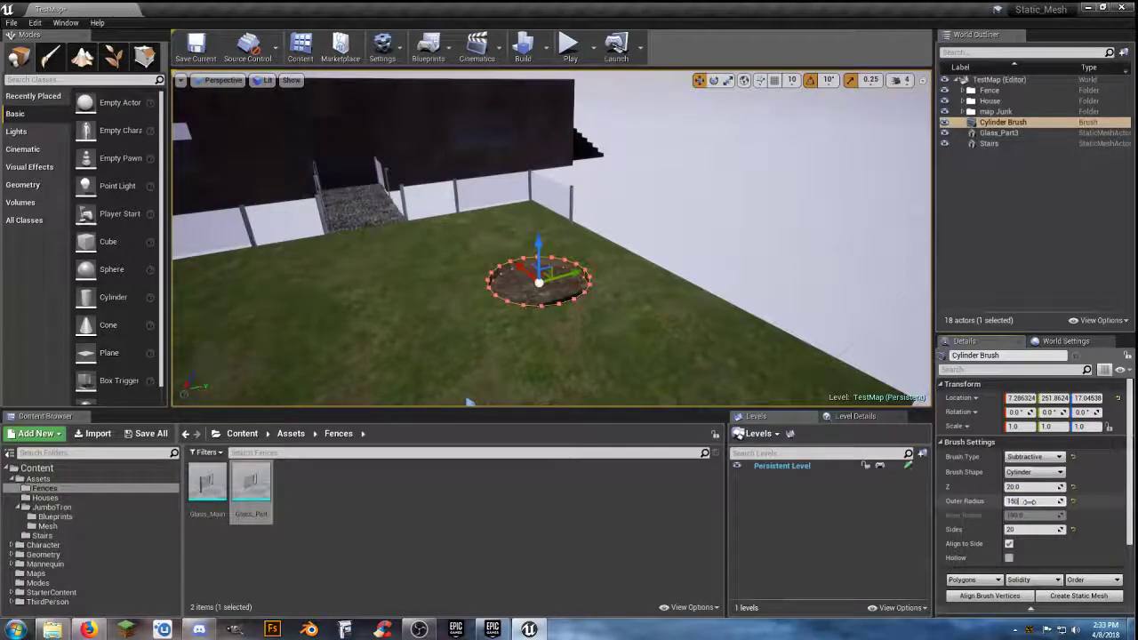
pyautogui.press('Return')
pyautogui.click(1029, 501)
pyautogui.press('Return')
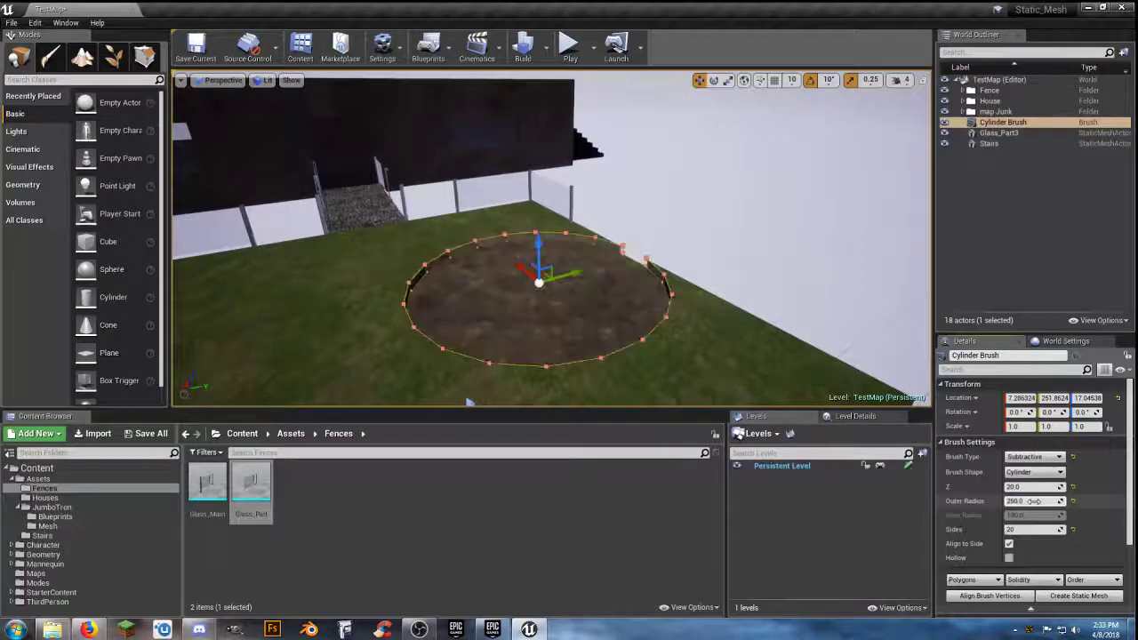
# Slide the pit's Cylinder Brush along the Y axis to the lawn's middle, roughly in line with the walkway
pyautogui.moveTo(576, 273); pyautogui.dragTo(534, 285)
pyautogui.press('s')
pyautogui.moveTo(658, 313)
pyautogui.mouseDown(button='right')
pyautogui.moveTo(648, 316)
pyautogui.moveTo(680, 313)
pyautogui.mouseUp(button='right')
pyautogui.press('a')
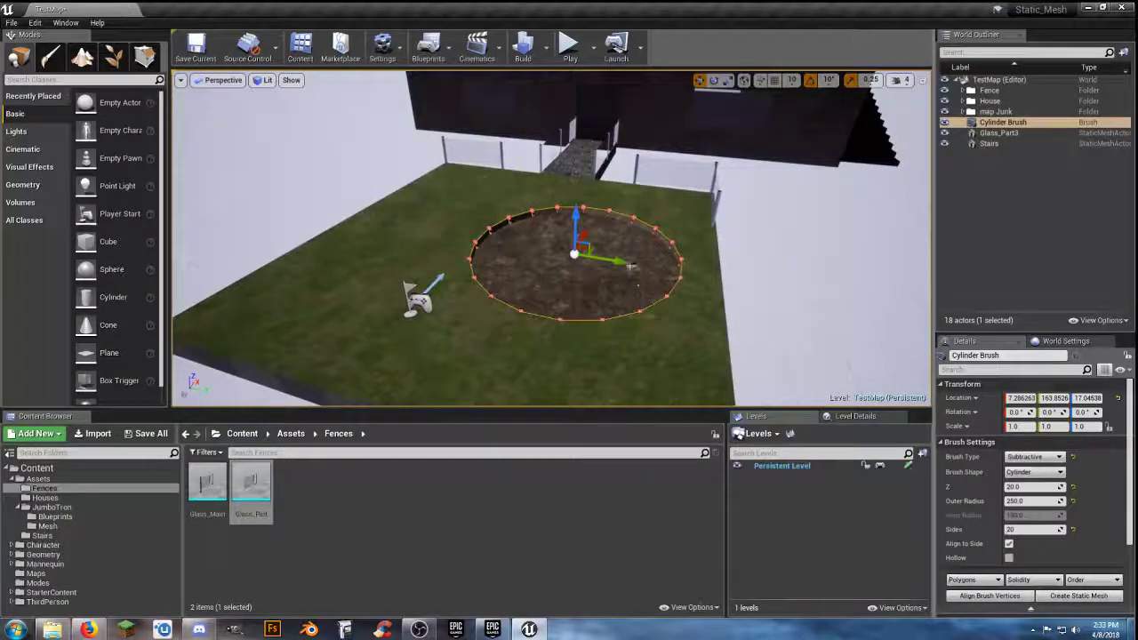
pyautogui.moveTo(611, 260); pyautogui.dragTo(504, 240)
pyautogui.moveTo(562, 293)
pyautogui.mouseDown(button='right')
pyautogui.moveTo(617, 296)
pyautogui.moveTo(606, 297)
pyautogui.mouseUp(button='right')
pyautogui.press('w')
pyautogui.press('a')
pyautogui.press('d')
pyautogui.moveTo(515, 264); pyautogui.dragTo(579, 260)
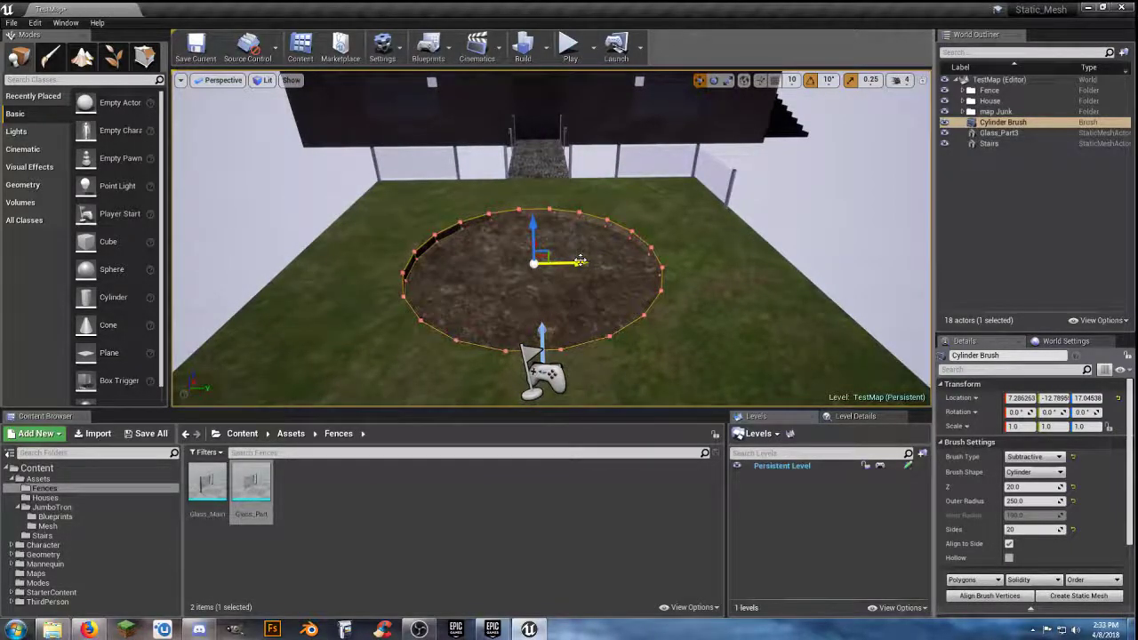
# Set the Cylinder Brush's X and Y location to 0
pyautogui.click(1058, 398)
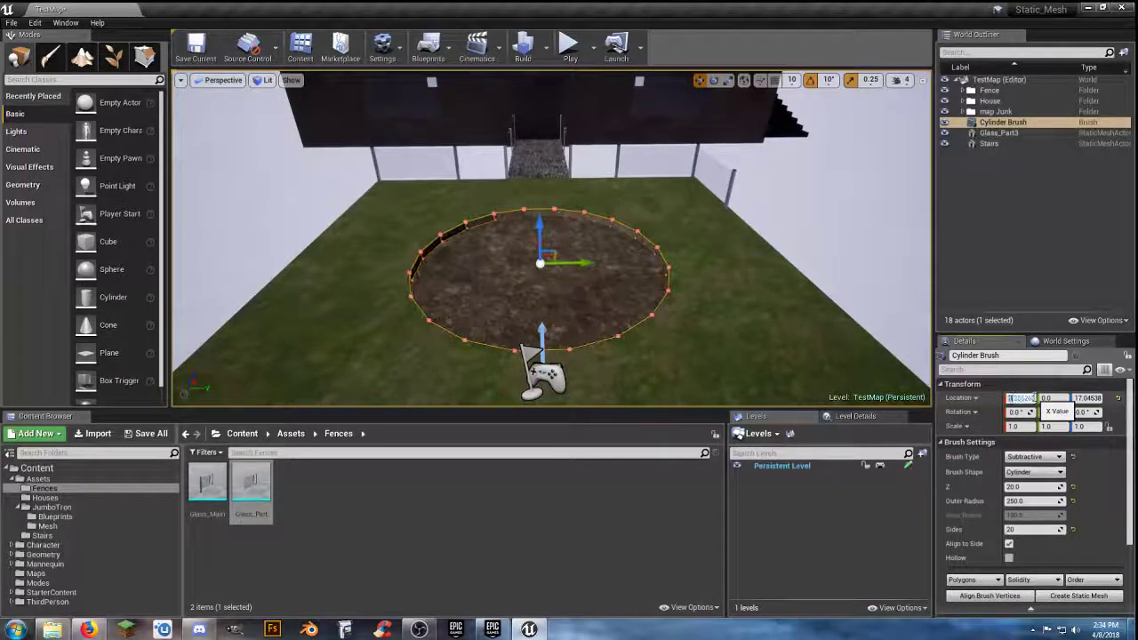
pyautogui.write('0')
pyautogui.press('Tab')
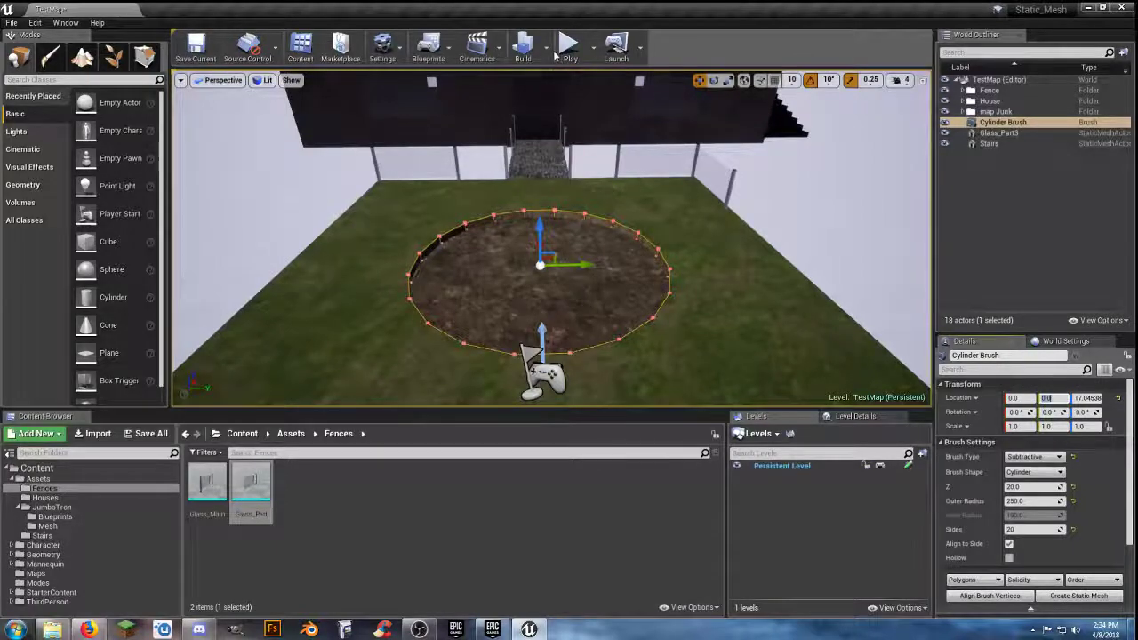
# Play-test the level, running the character back and forth through the enlarged dirt pit, and end the session
pyautogui.click(568, 46)
pyautogui.press('w')
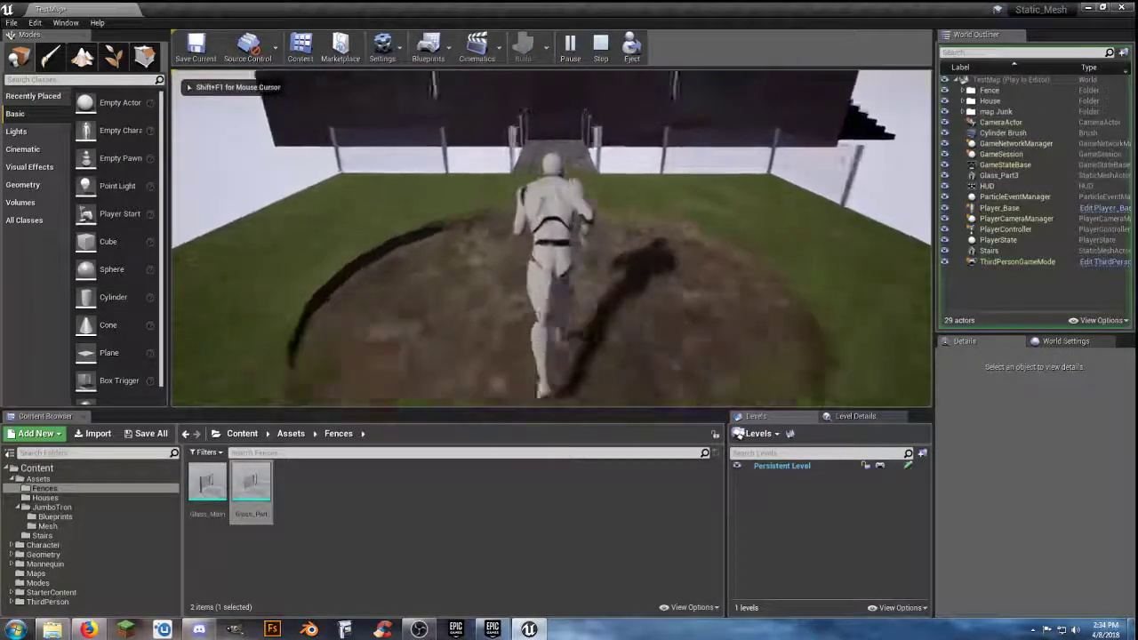
pyautogui.press('s')
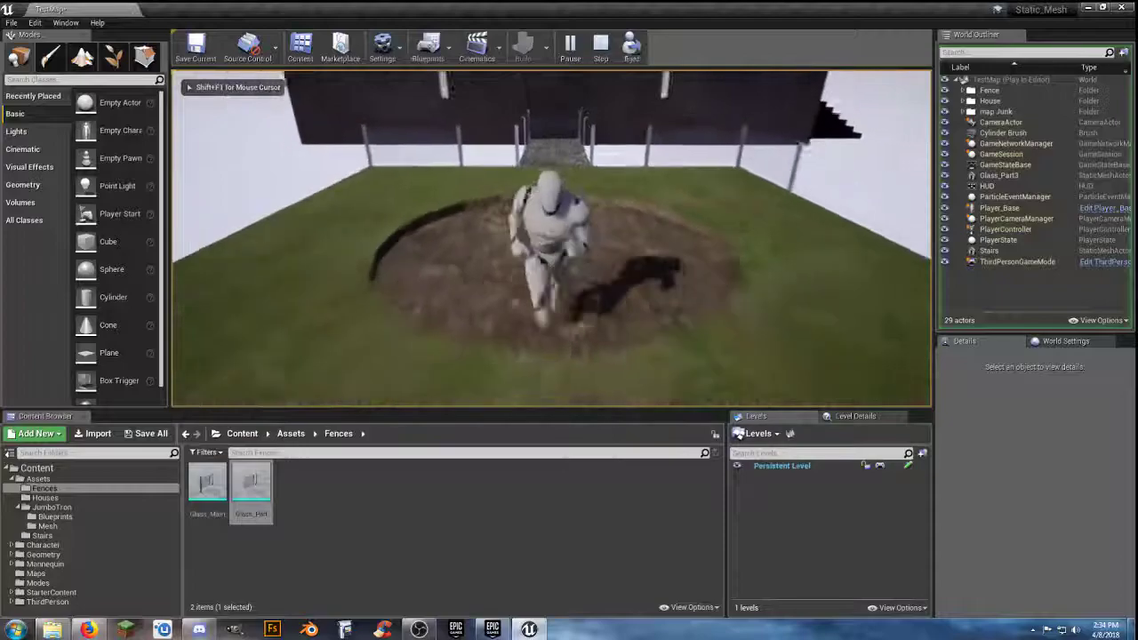
pyautogui.press('w')
pyautogui.press('s')
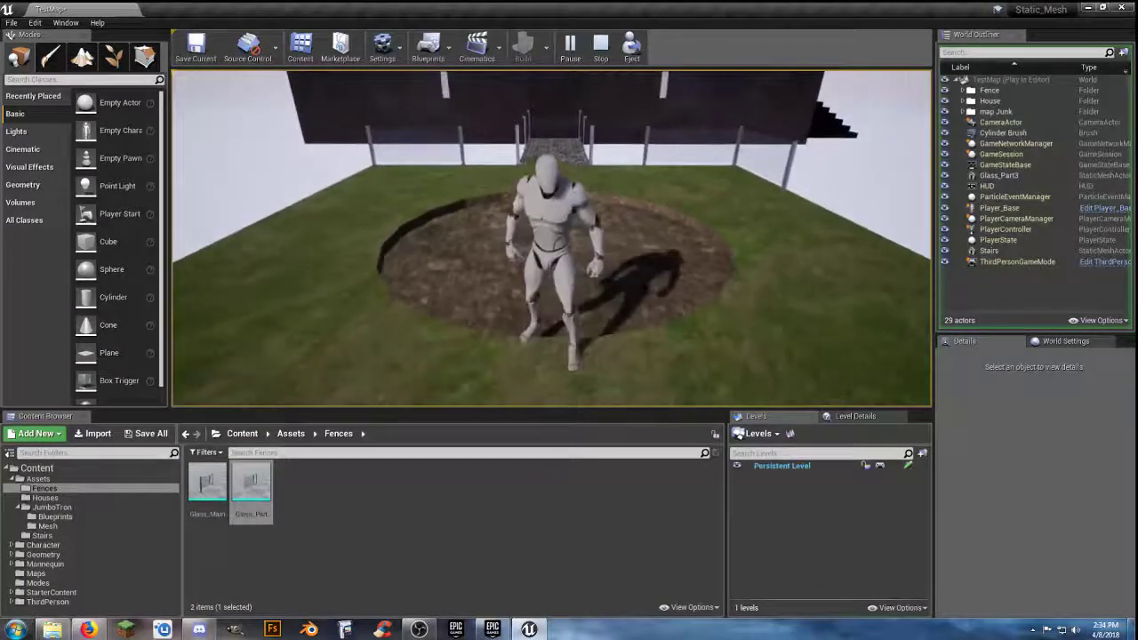
pyautogui.press('Escape')
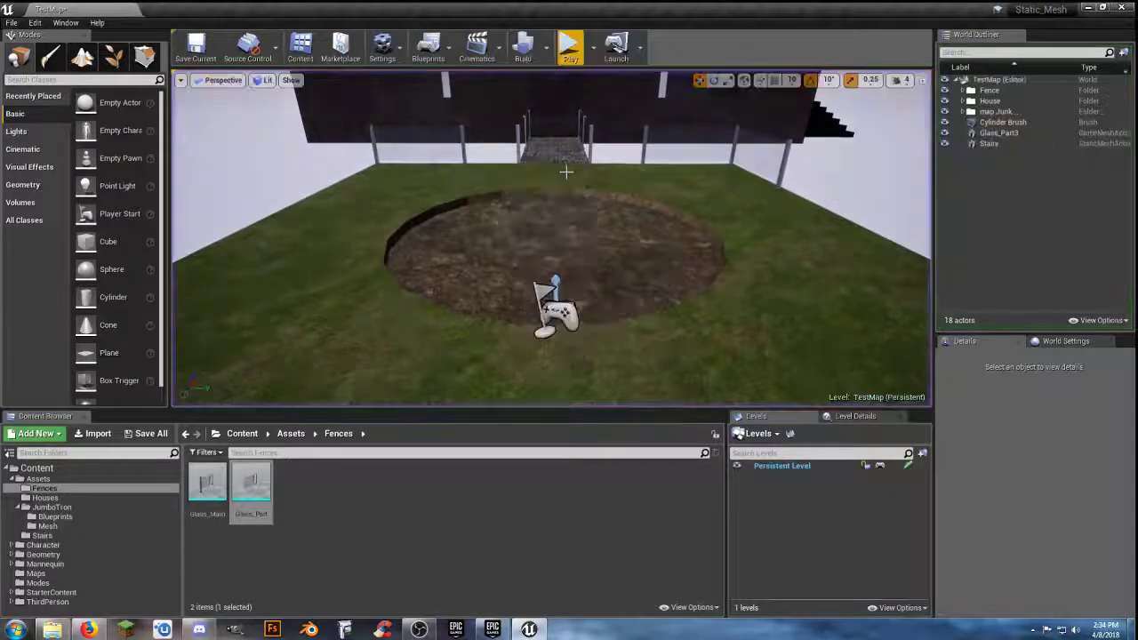
# Create a folder named Mudhole inside the Assets folder and open it
pyautogui.click(407, 481)
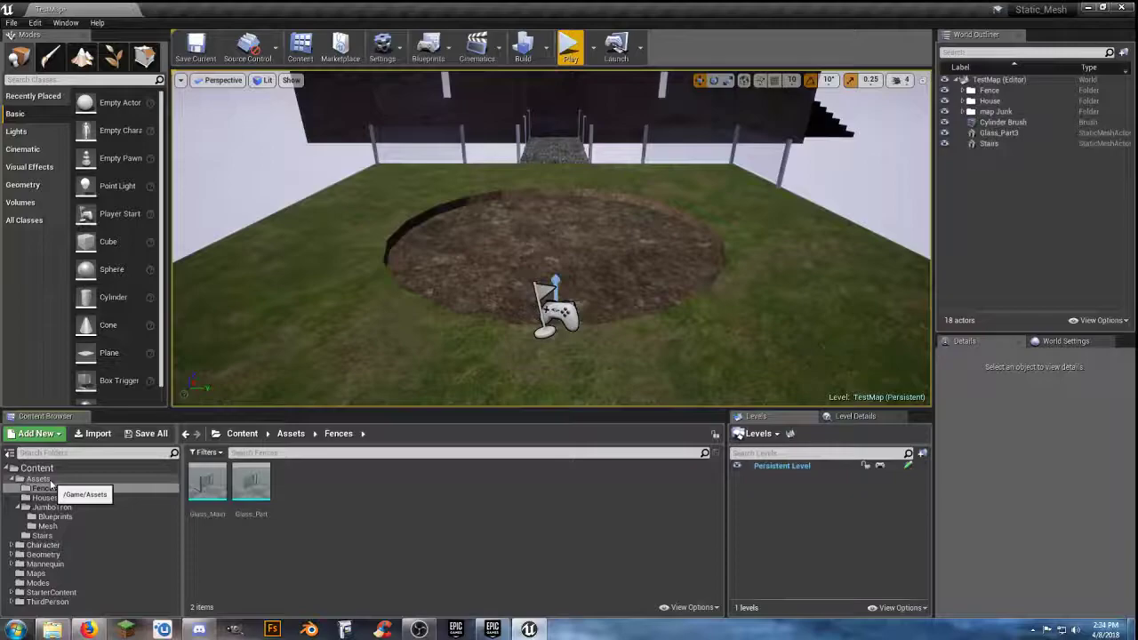
pyautogui.click(45, 479)
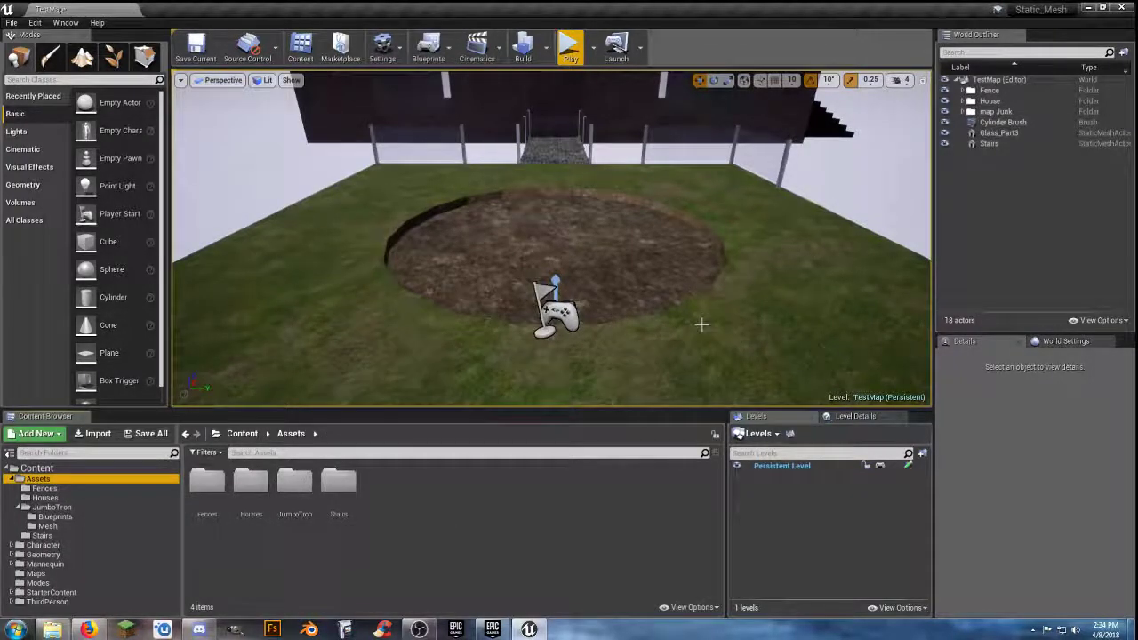
pyautogui.rightClick(360, 489)
pyautogui.click(415, 505)
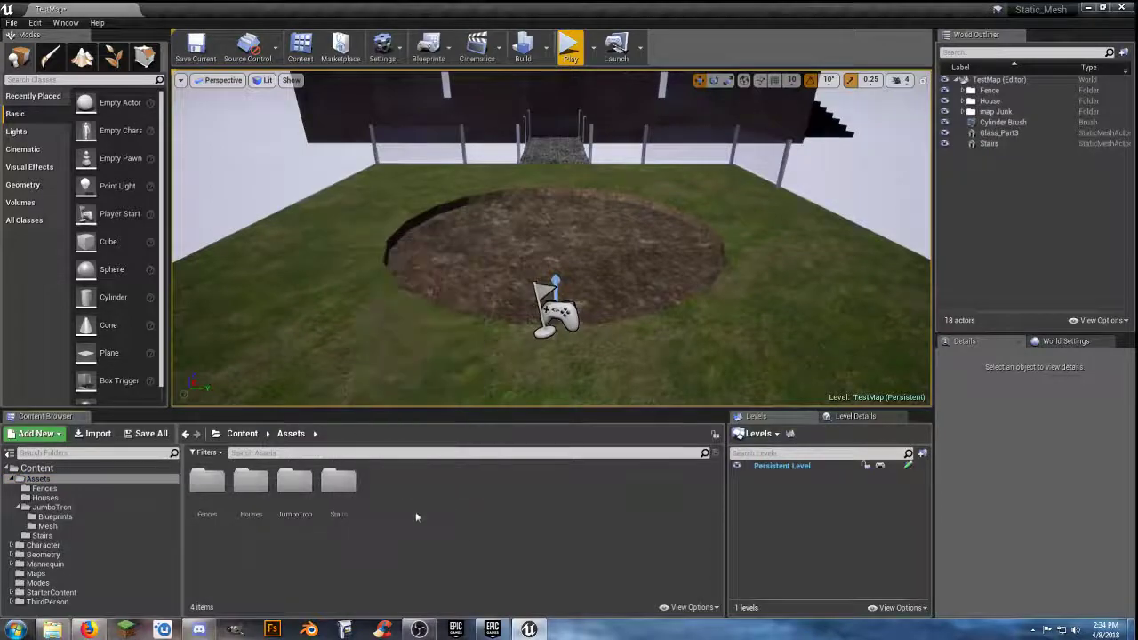
pyautogui.rightClick(415, 504)
pyautogui.click(472, 150)
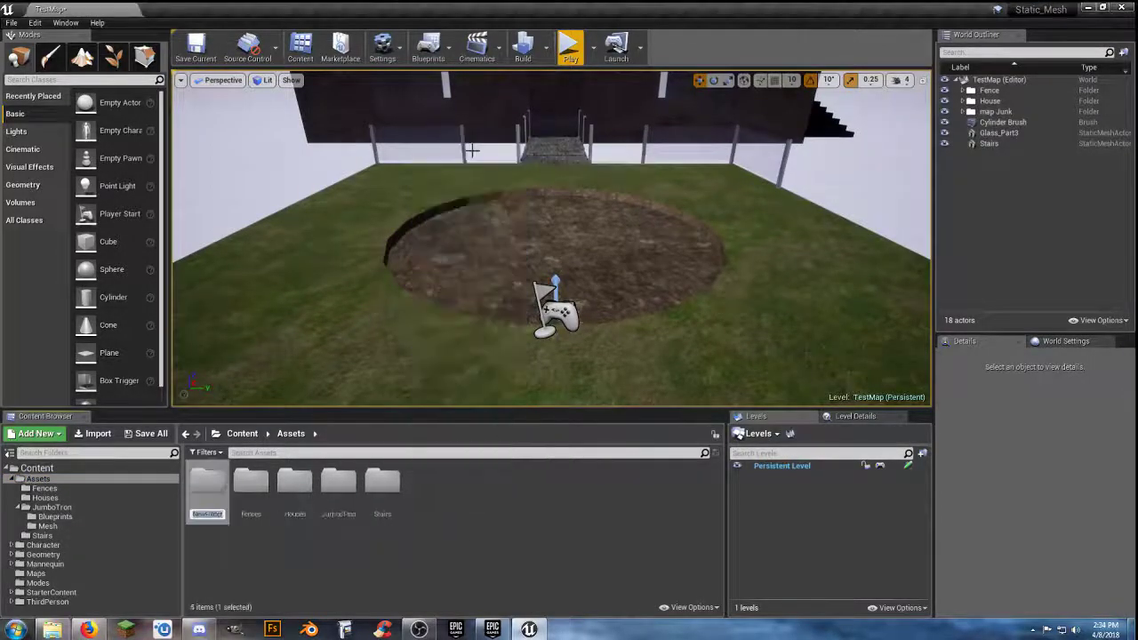
pyautogui.write('Mudho')
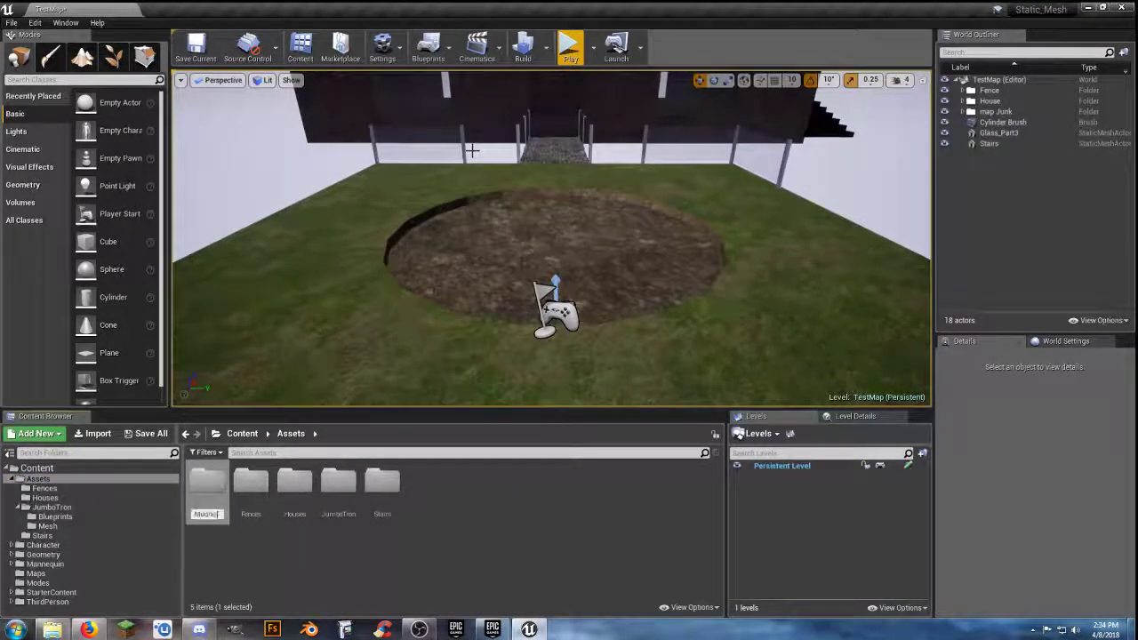
pyautogui.write('le')
pyautogui.press('Return')
pyautogui.press('Return')
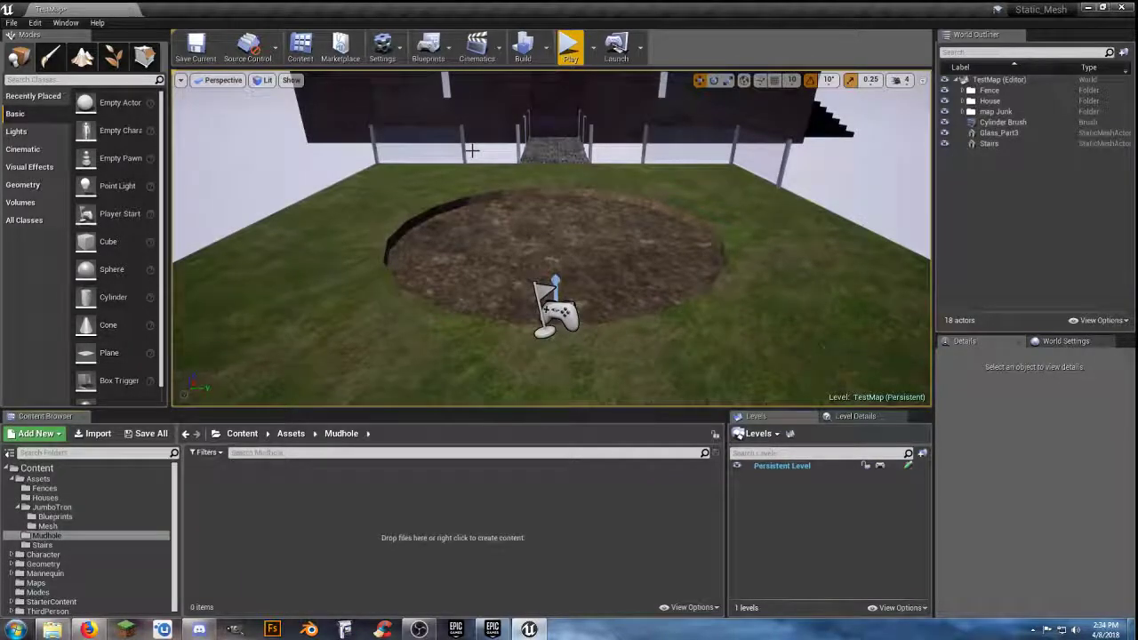
# Create a Blueprint Class in the Mudhole folder and name it Mudhole
pyautogui.rightClick(272, 490)
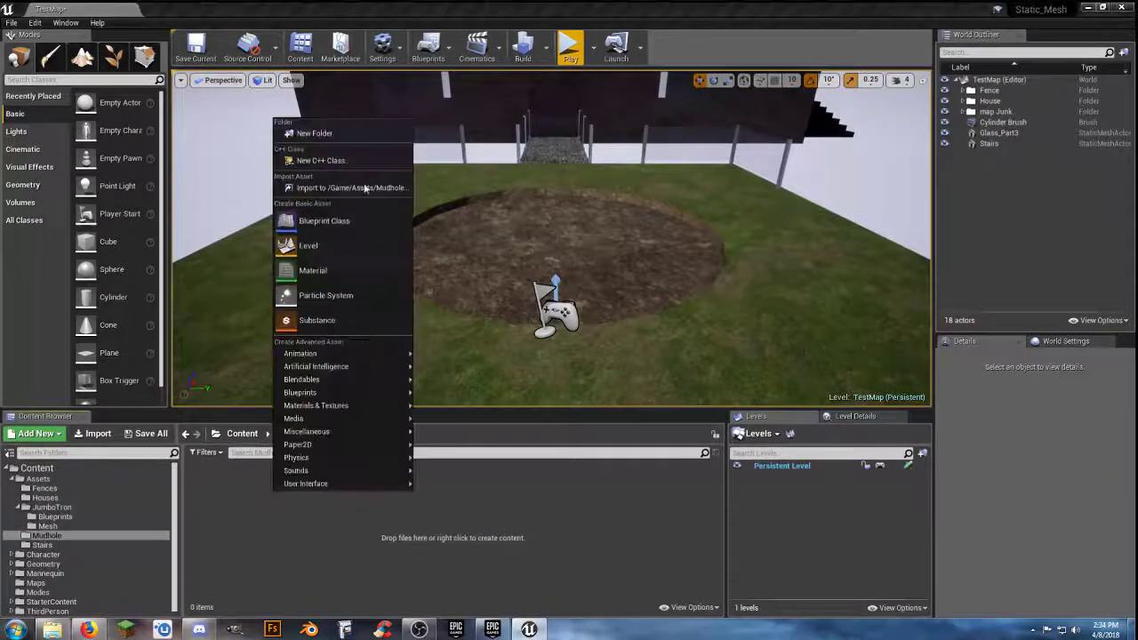
pyautogui.click(351, 220)
pyautogui.click(453, 206)
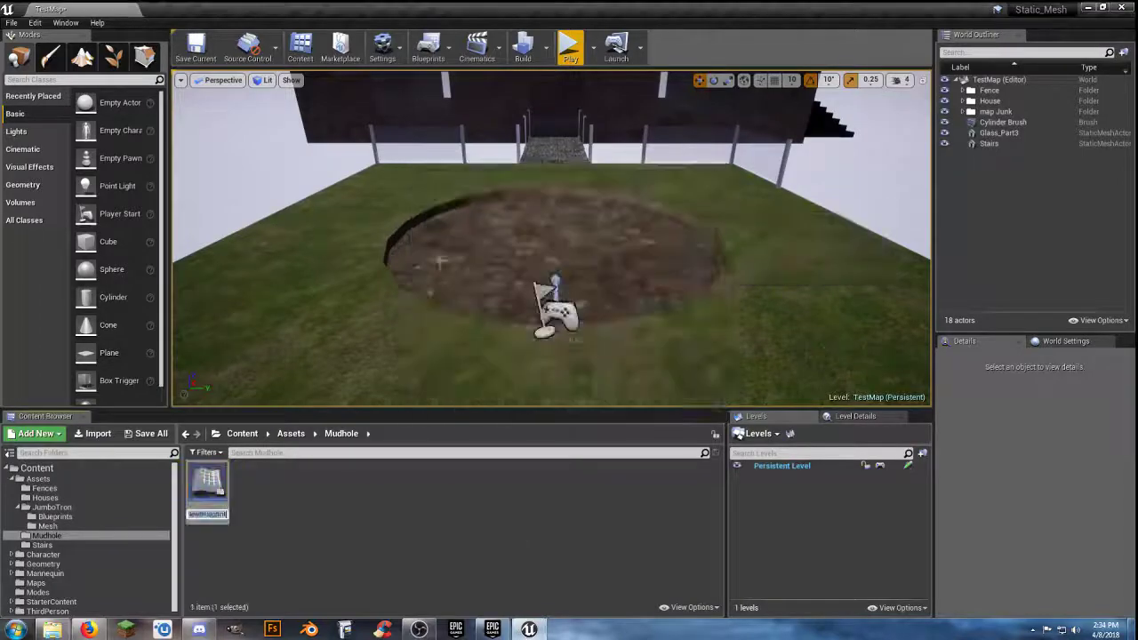
pyautogui.write('Mudhole')
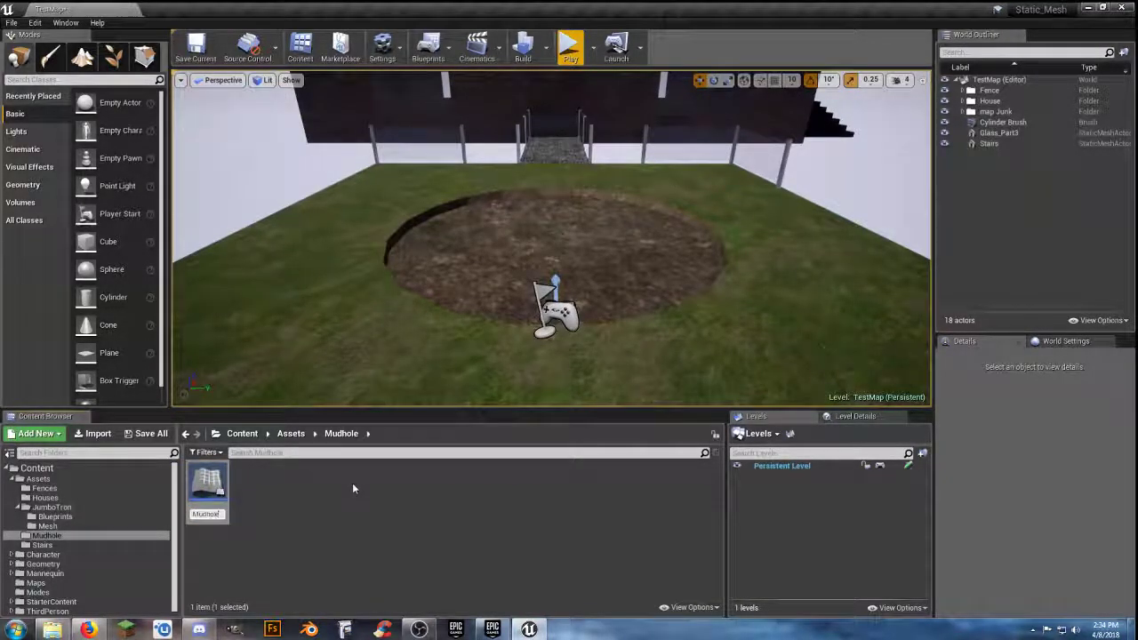